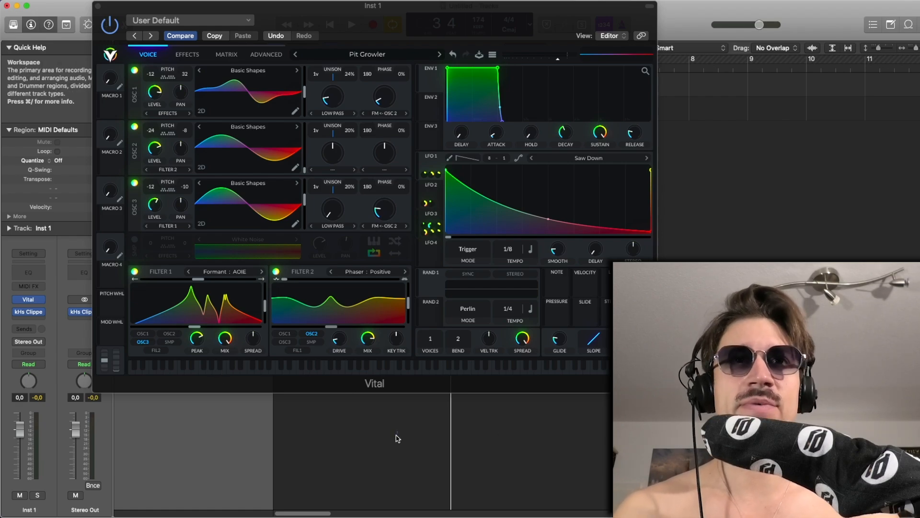
# - Play the loop and solo the Inst 1 track
pyautogui.press('space')
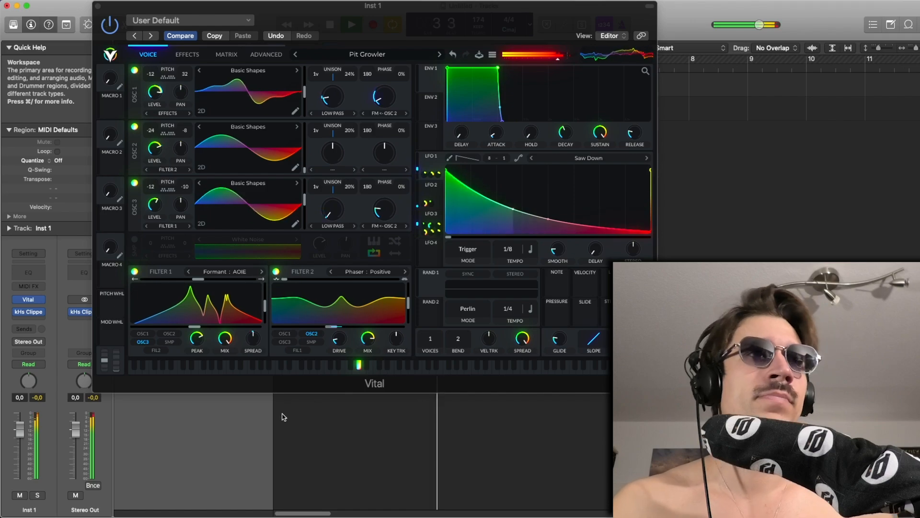
pyautogui.click(37, 495)
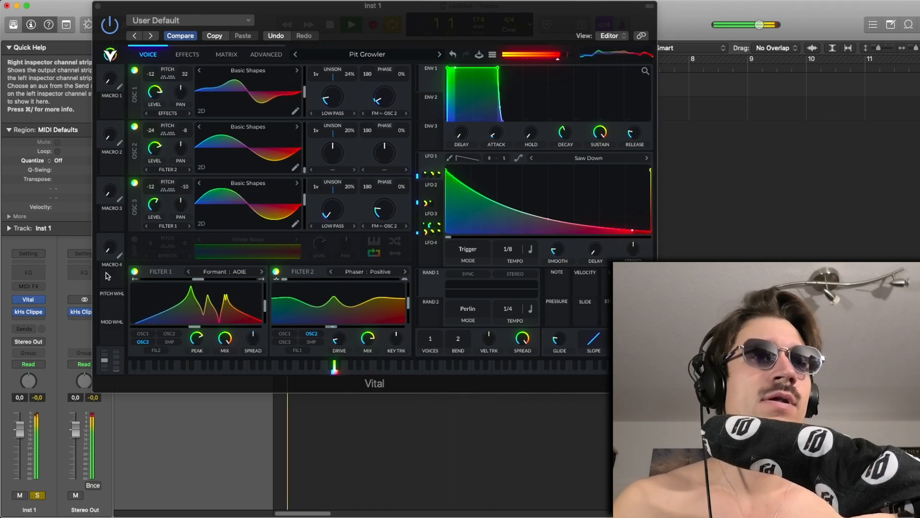
# - Turn off all nine effects in the Pit Growler patch, working from Reverb back to Flanger
pyautogui.click(187, 54)
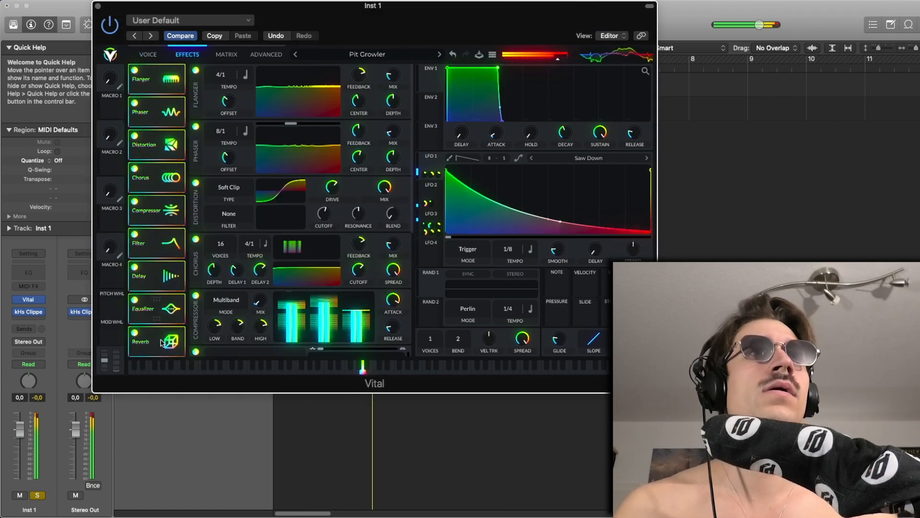
pyautogui.click(138, 334)
pyautogui.click(135, 299)
pyautogui.click(135, 267)
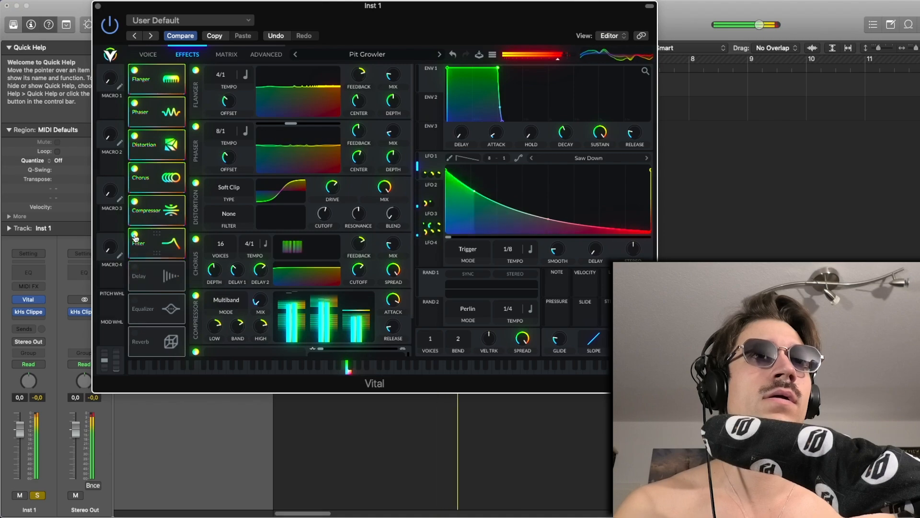
pyautogui.click(135, 234)
pyautogui.click(135, 202)
pyautogui.click(135, 169)
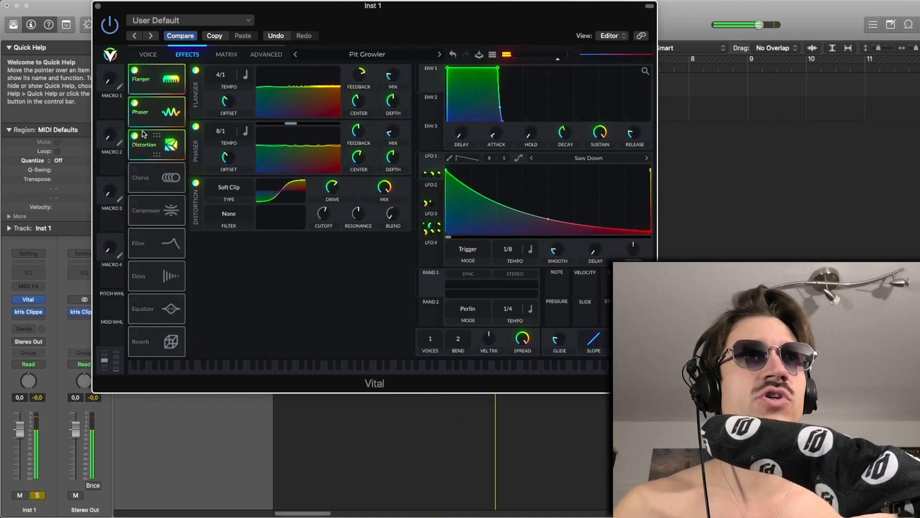
pyautogui.click(135, 136)
pyautogui.click(134, 103)
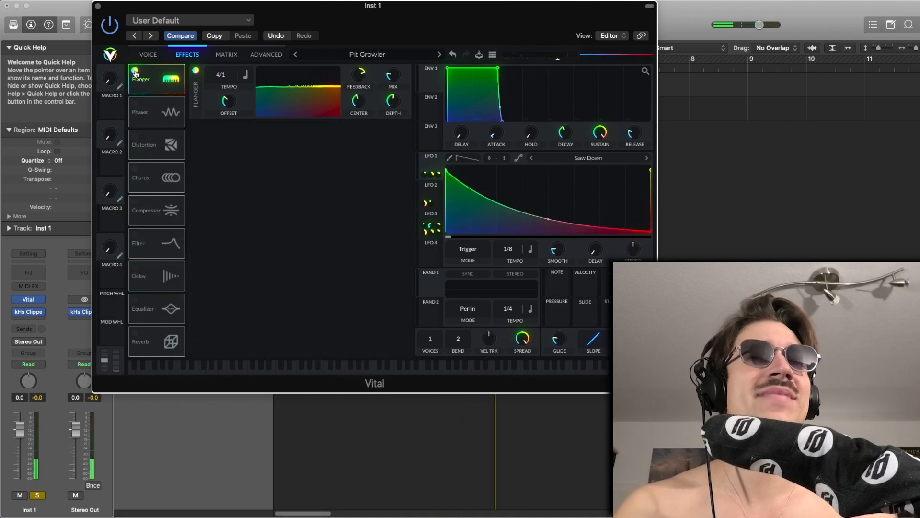
pyautogui.click(135, 72)
# - Show the patch's voice settings, start playback, and turn off Filter 2 and Filter 1
pyautogui.moveTo(216, 6); pyautogui.dragTo(167, 6)
pyautogui.click(100, 54)
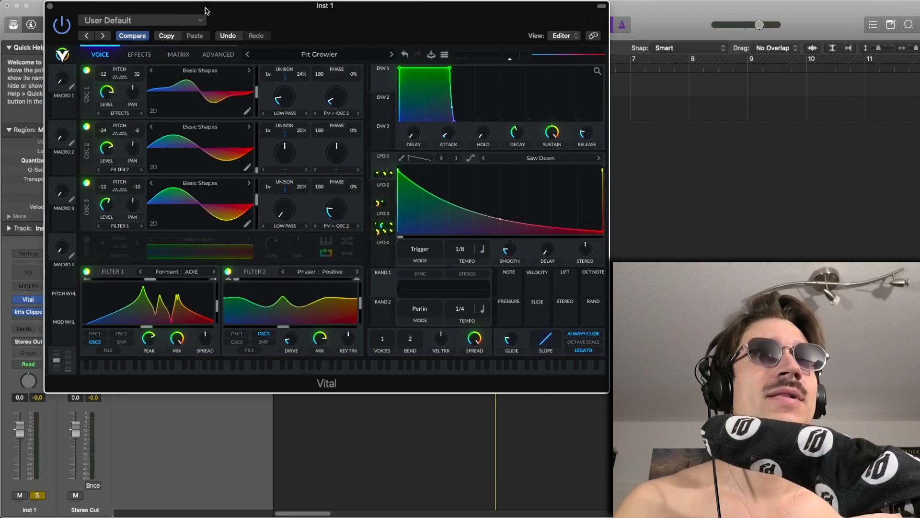
pyautogui.press('space')
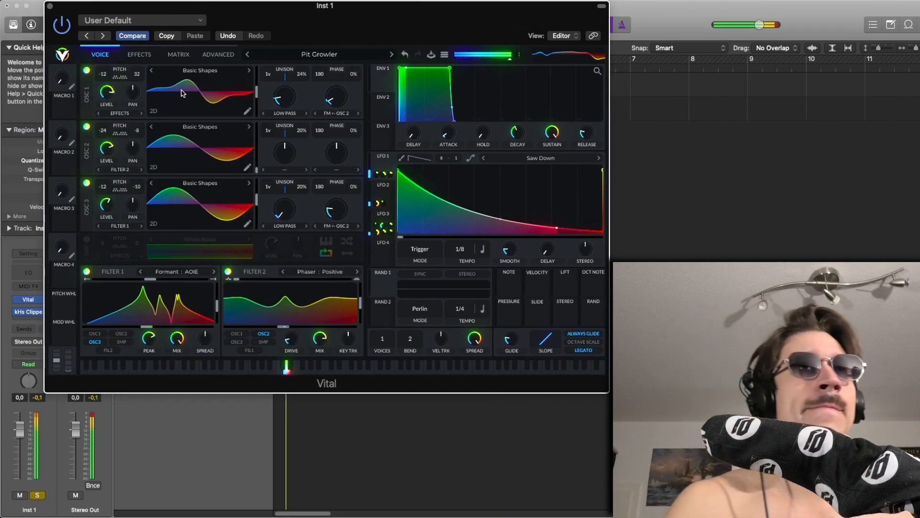
pyautogui.click(228, 272)
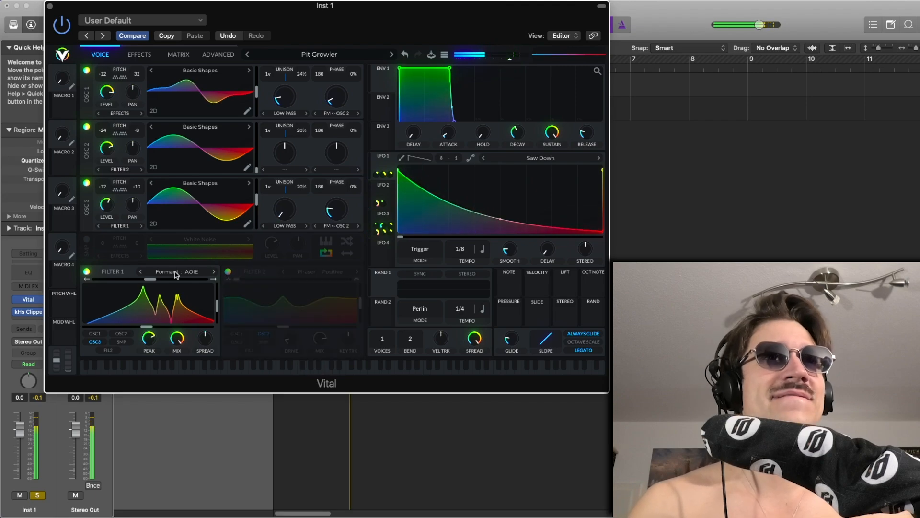
pyautogui.click(86, 272)
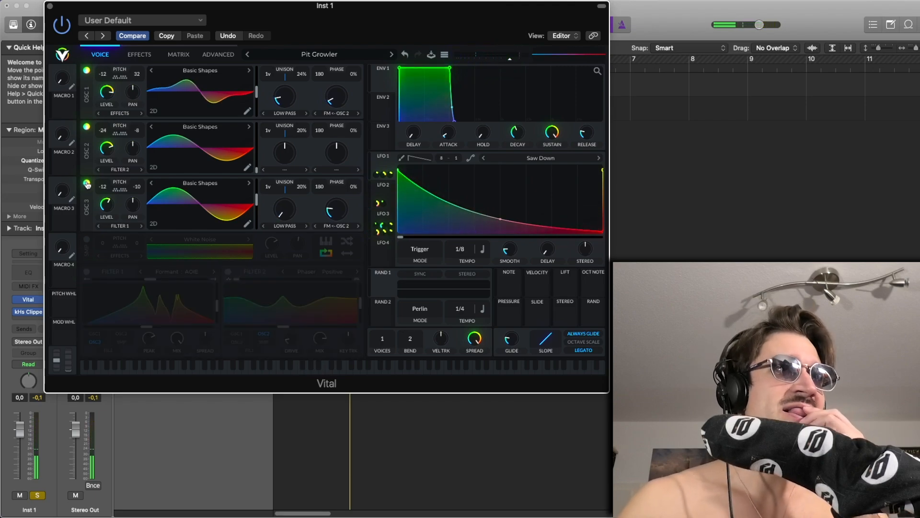
# - Turn off oscillators 3, 2 and 1, and re-enable only oscillator 1
pyautogui.click(86, 182)
pyautogui.click(86, 127)
pyautogui.click(86, 71)
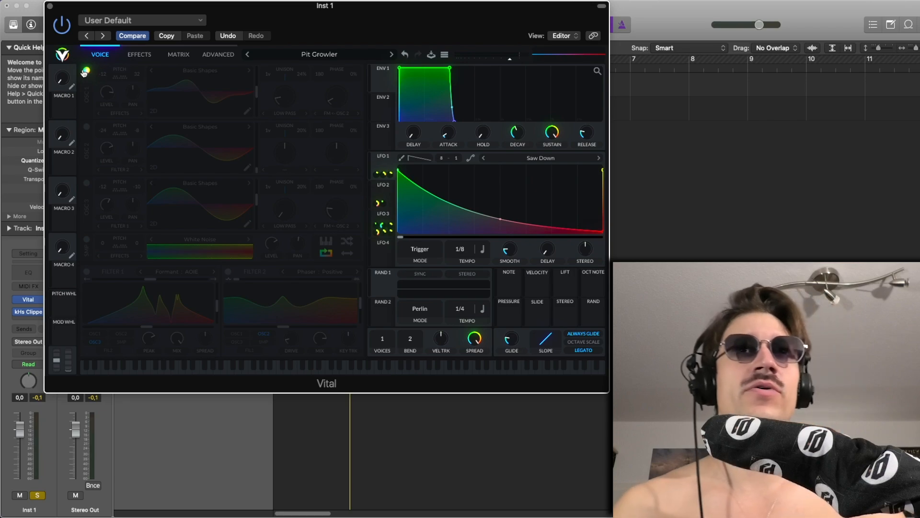
pyautogui.click(85, 71)
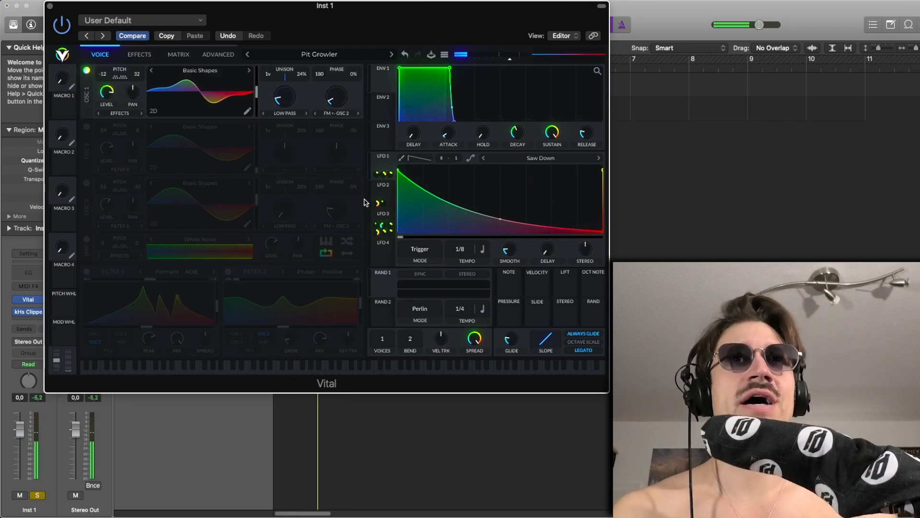
# - Examine the curves of LFO 1, LFO 2 and LFO 3 and the modulations applied to oscillator 1's low pass and FM amounts
pyautogui.click(383, 198)
pyautogui.click(382, 161)
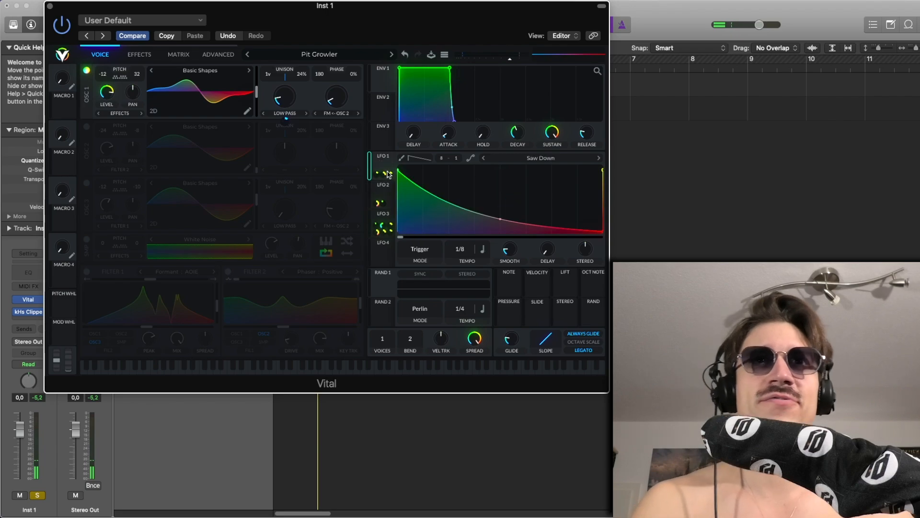
pyautogui.press('space')
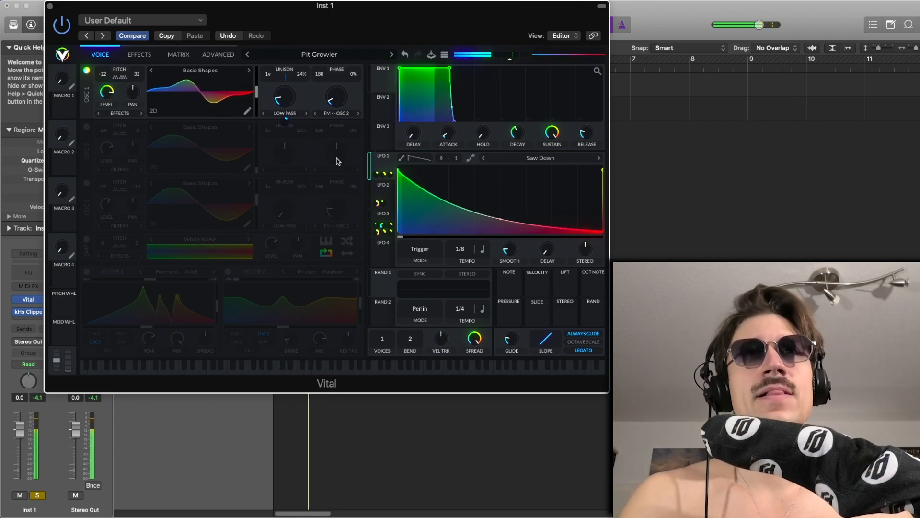
pyautogui.click(384, 194)
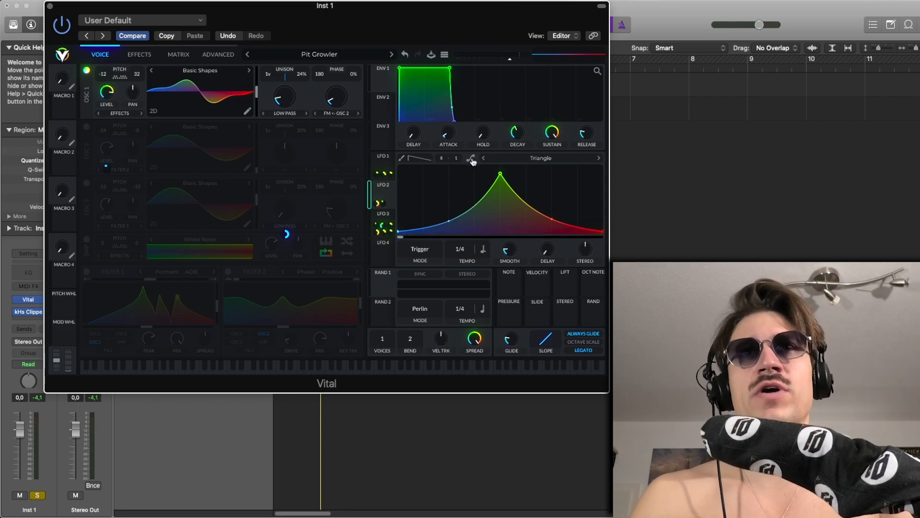
pyautogui.click(386, 214)
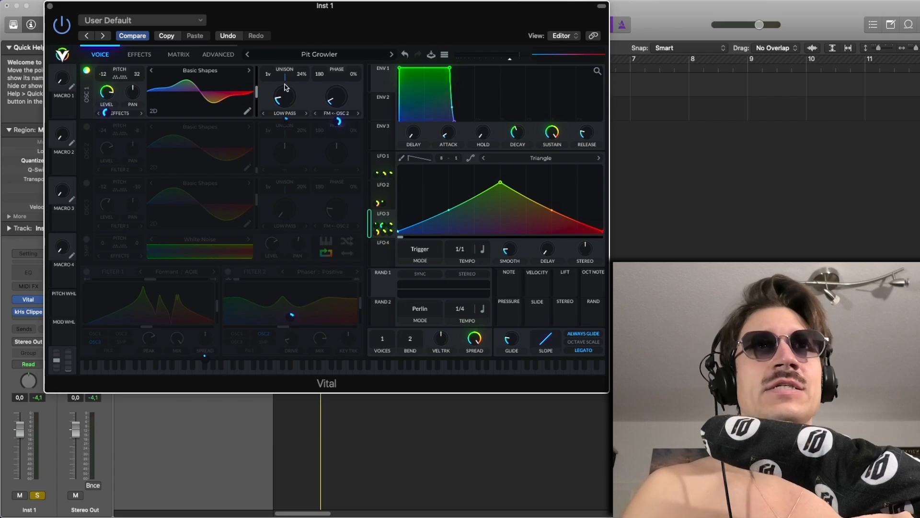
pyautogui.moveTo(286, 122)
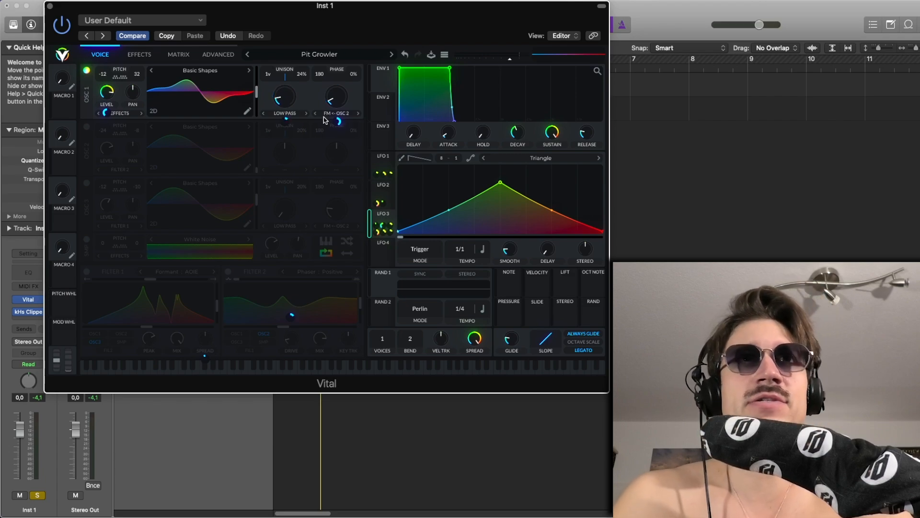
pyautogui.moveTo(340, 120)
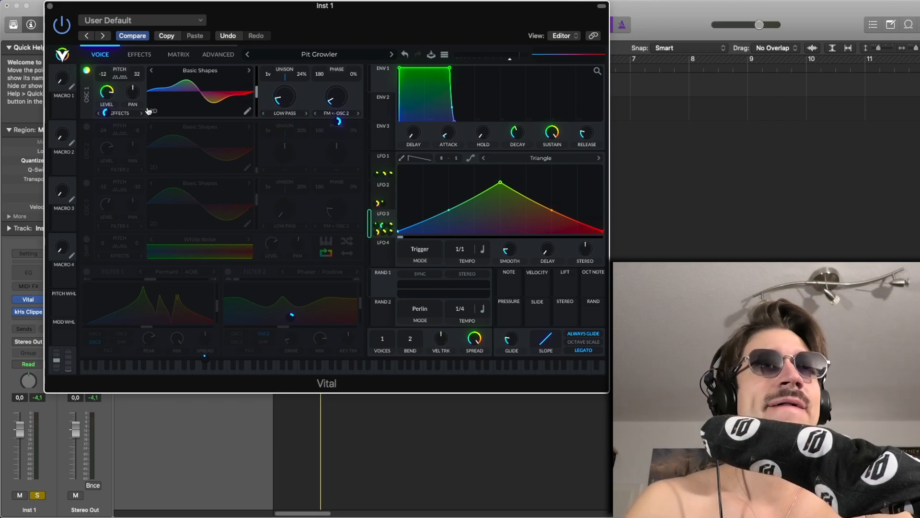
# - Audition oscillator 1 with its Low Pass distortion removed, and undo the change
pyautogui.click(296, 117)
pyautogui.click(294, 121)
pyautogui.press('space')
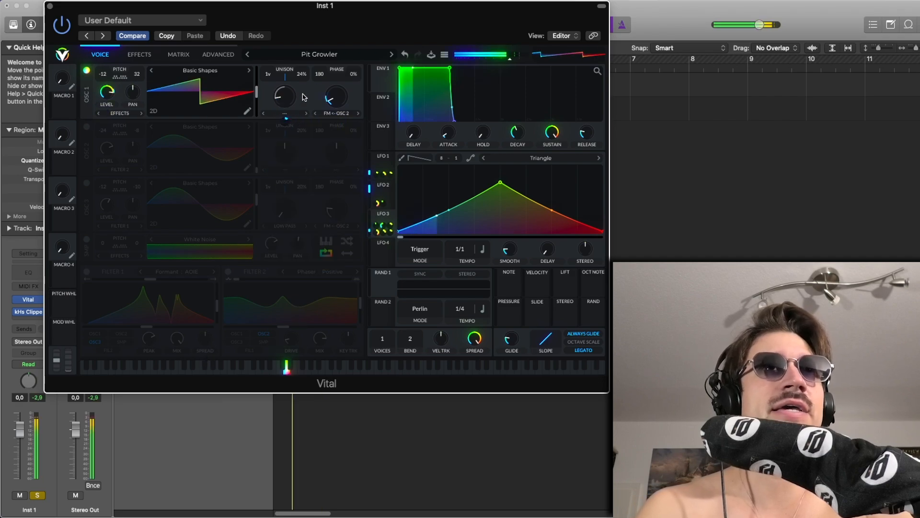
pyautogui.click(405, 55)
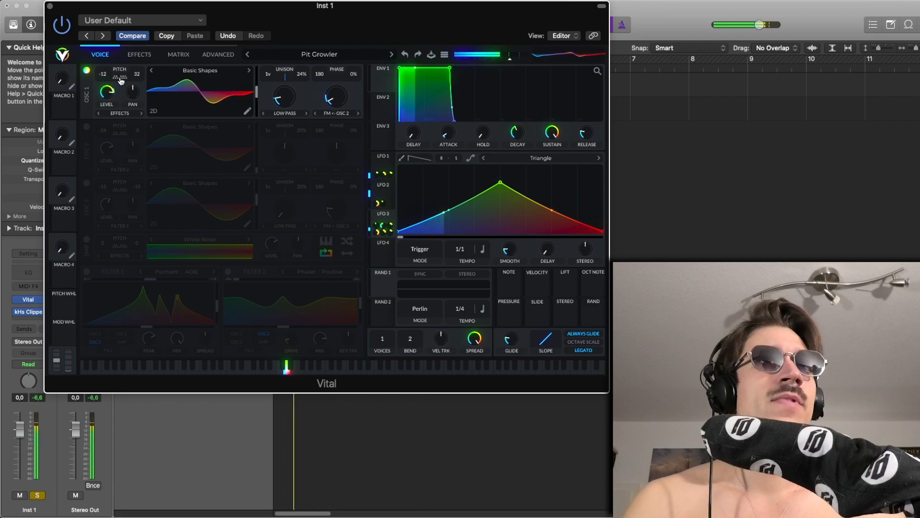
# - Close the synth window and inspect the notes of the Inst 1 region in the Piano Roll
pyautogui.click(50, 7)
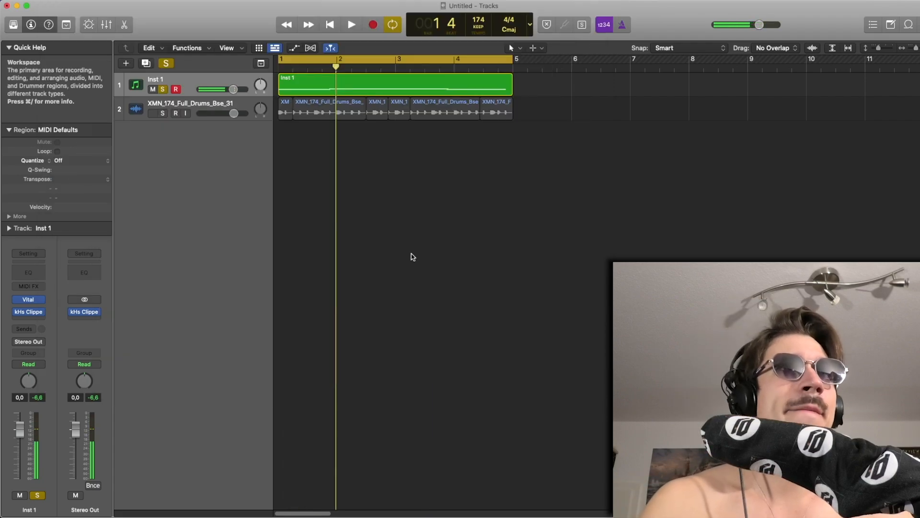
pyautogui.doubleClick(312, 92)
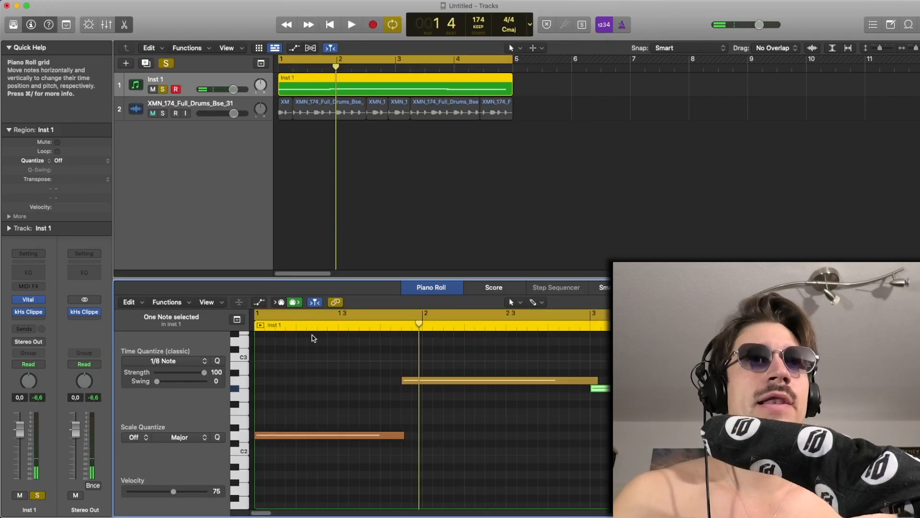
pyautogui.click(321, 392)
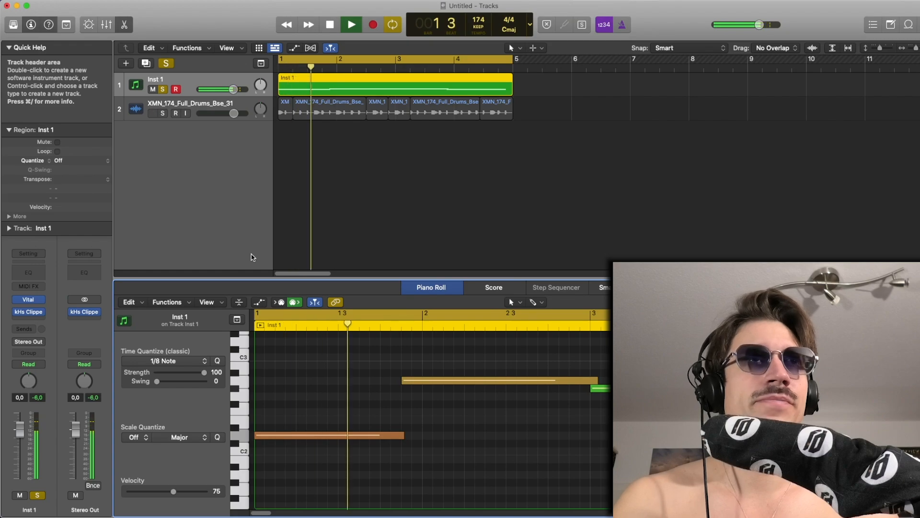
# - Reopen Vital, turn on oscillator 2, and play the loop with both oscillators
pyautogui.click(28, 299)
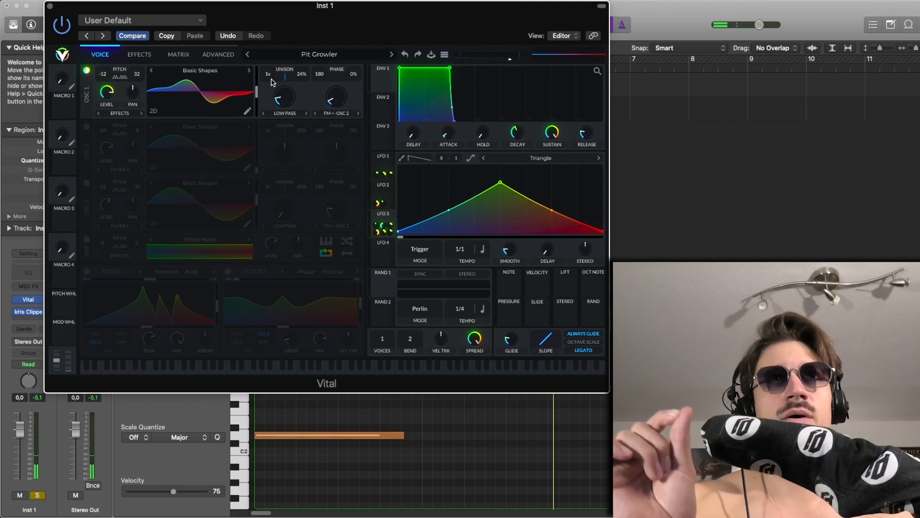
pyautogui.click(87, 126)
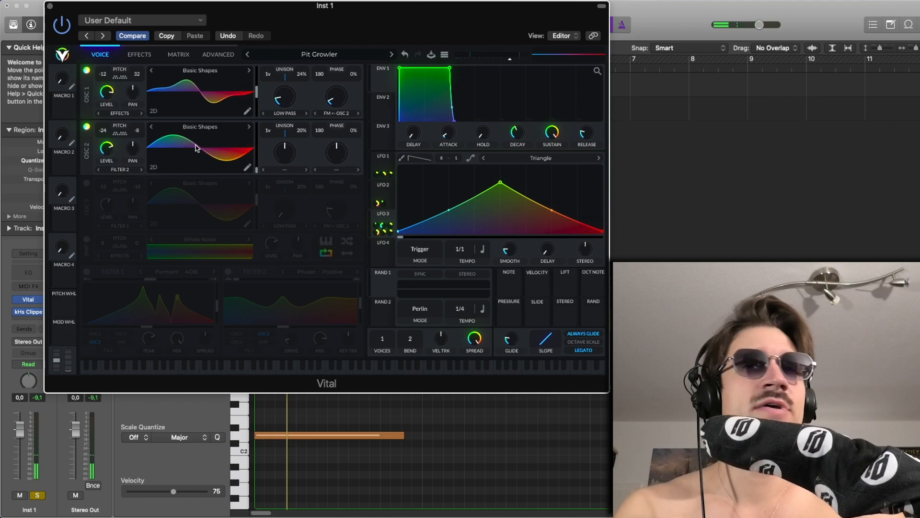
pyautogui.press('space')
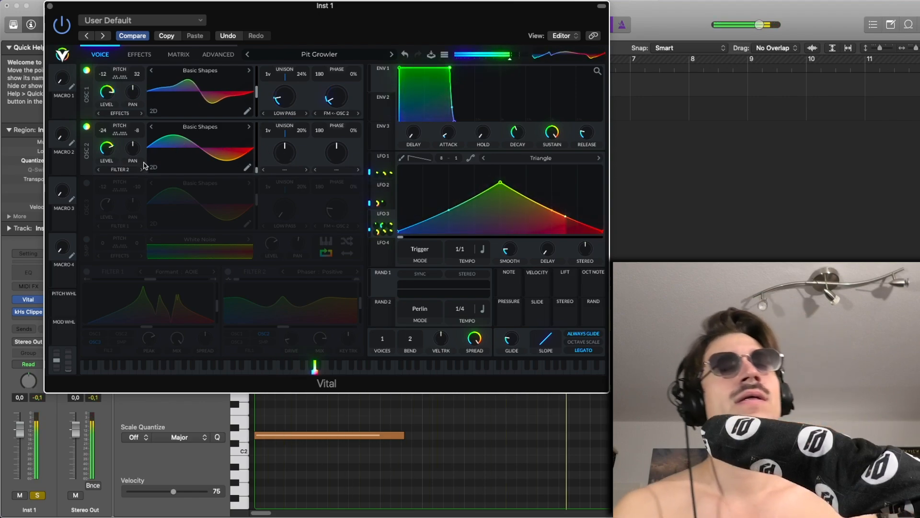
# - Audition oscillator 1 with its FM distortion removed, and restore FM ← Osc 2
pyautogui.click(334, 115)
pyautogui.click(338, 123)
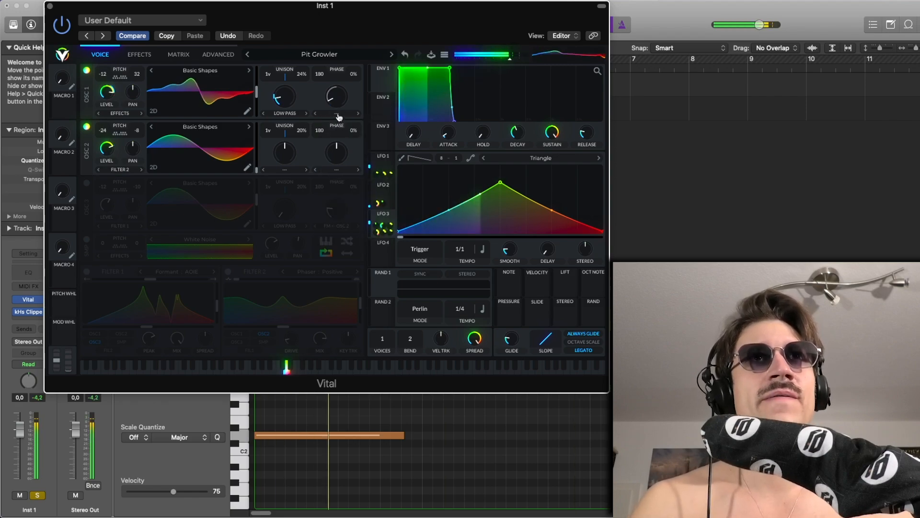
pyautogui.click(338, 117)
pyautogui.click(341, 200)
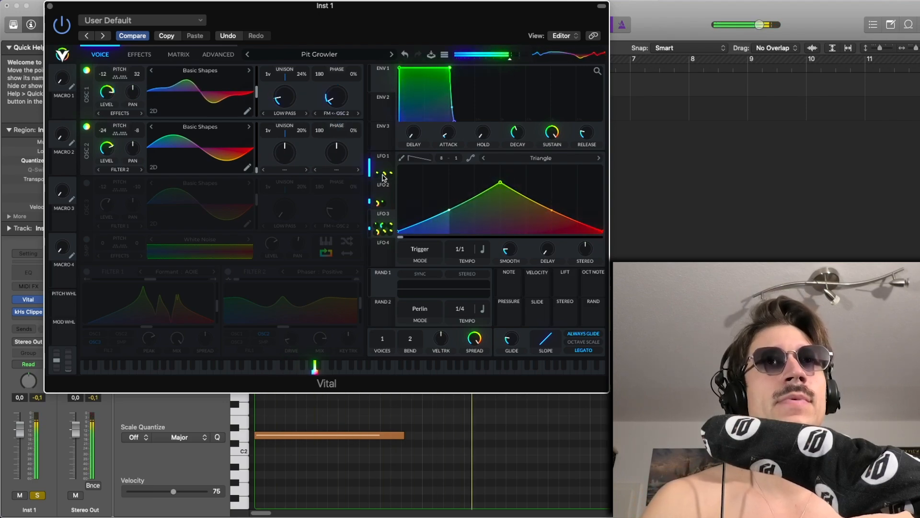
# - Replay the loop and examine how LFO 2 and LFO 3 modulate the levels of oscillators 1 and 2 and the FM amount
pyautogui.press('space')
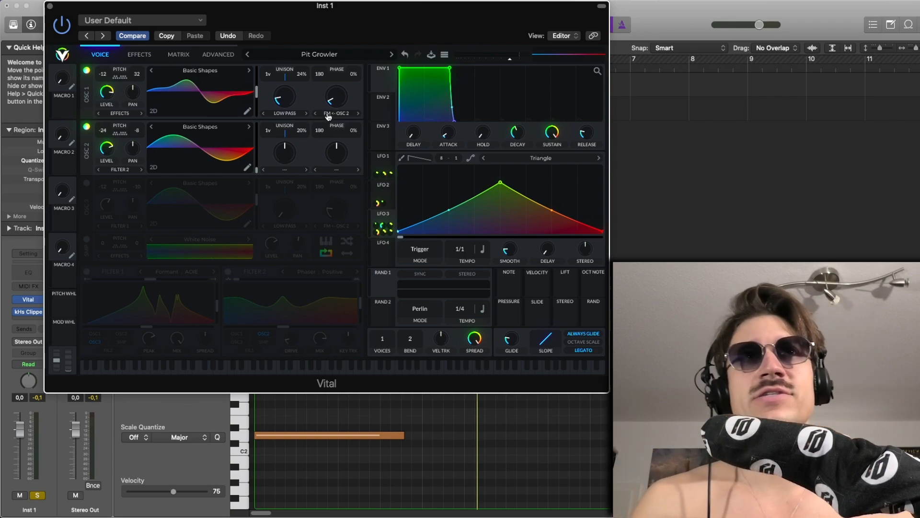
pyautogui.moveTo(333, 123)
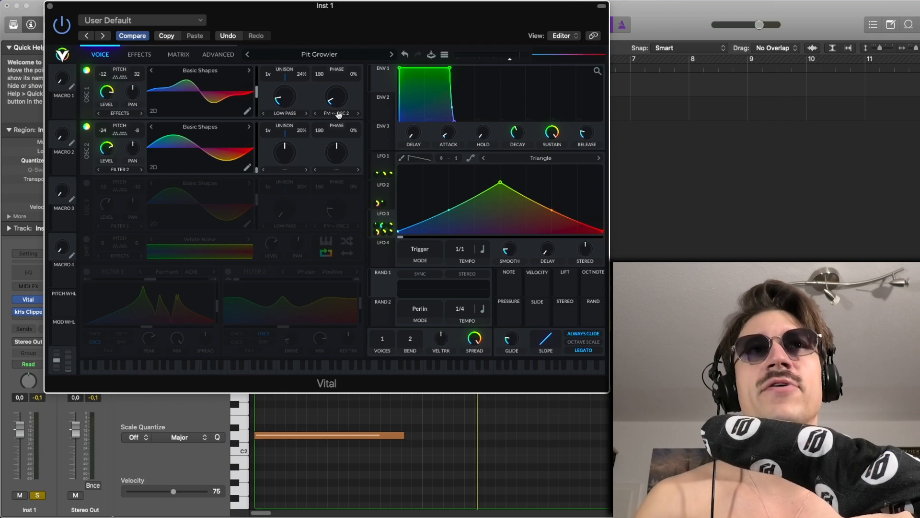
pyautogui.press('space')
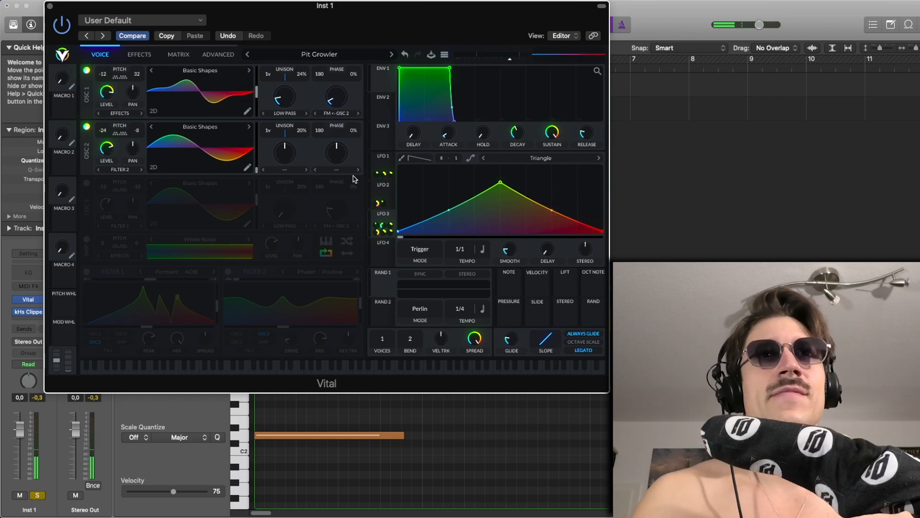
pyautogui.click(386, 186)
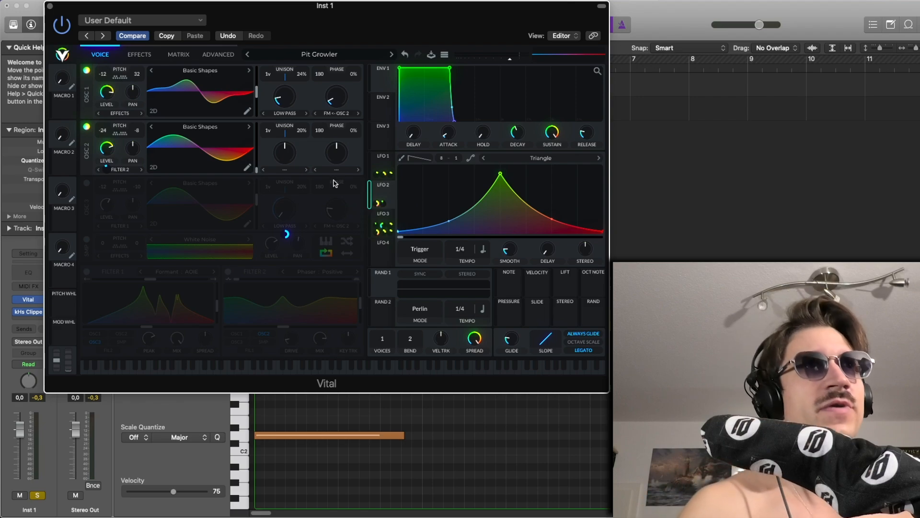
pyautogui.press('space')
pyautogui.moveTo(103, 114)
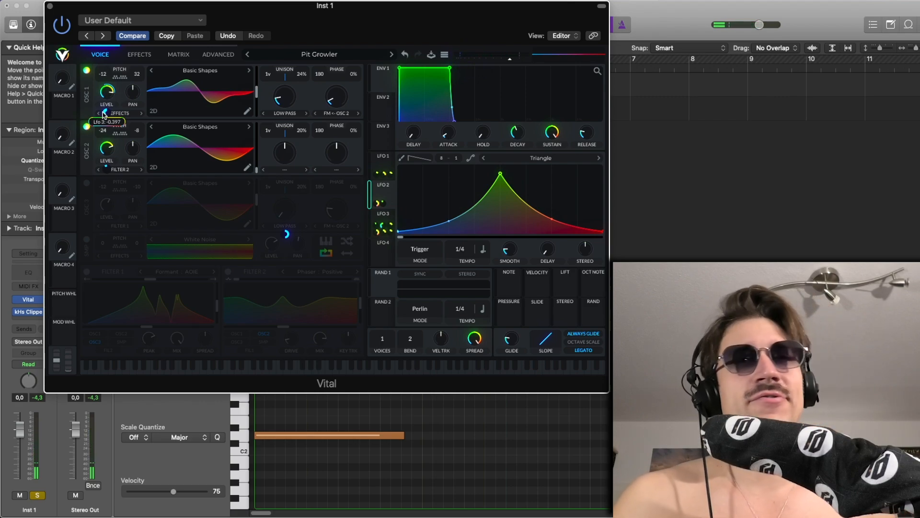
pyautogui.click(382, 218)
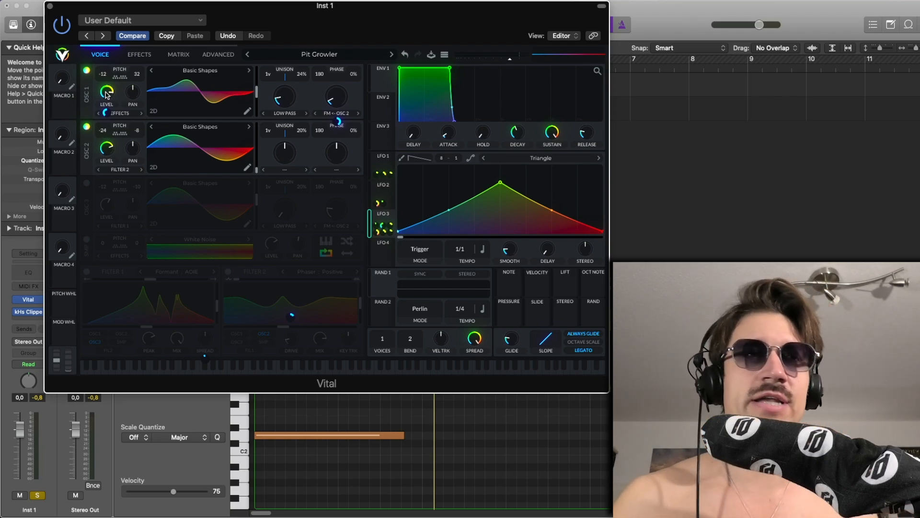
pyautogui.press('space')
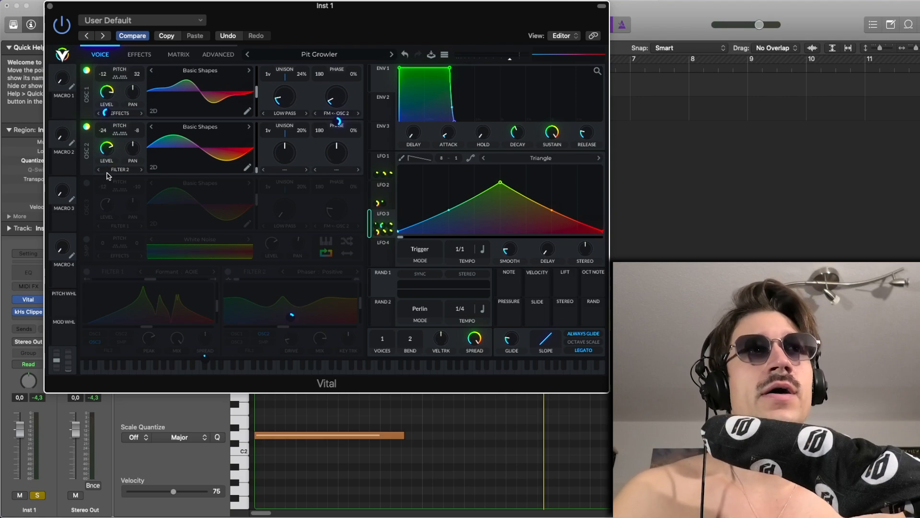
# - Examine how LFO 2 modulates oscillator 2's level and play the loop to hear it
pyautogui.moveTo(104, 171)
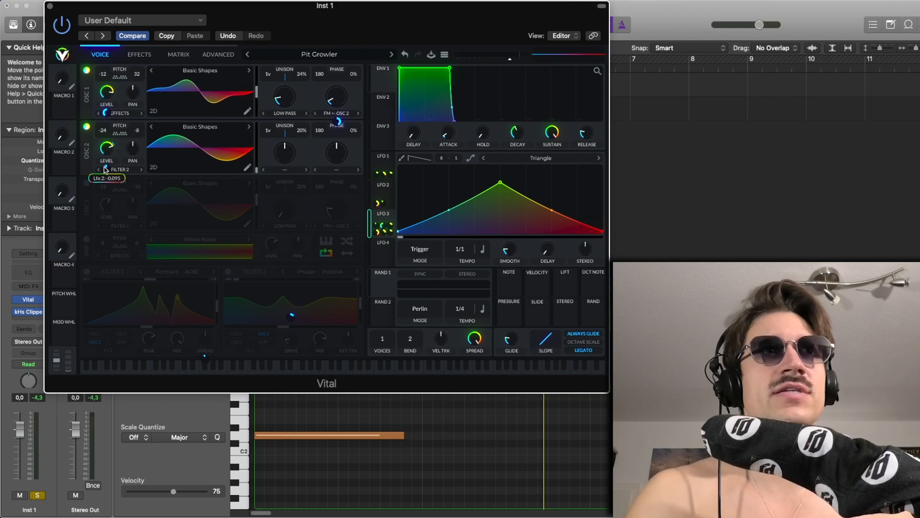
pyautogui.click(385, 188)
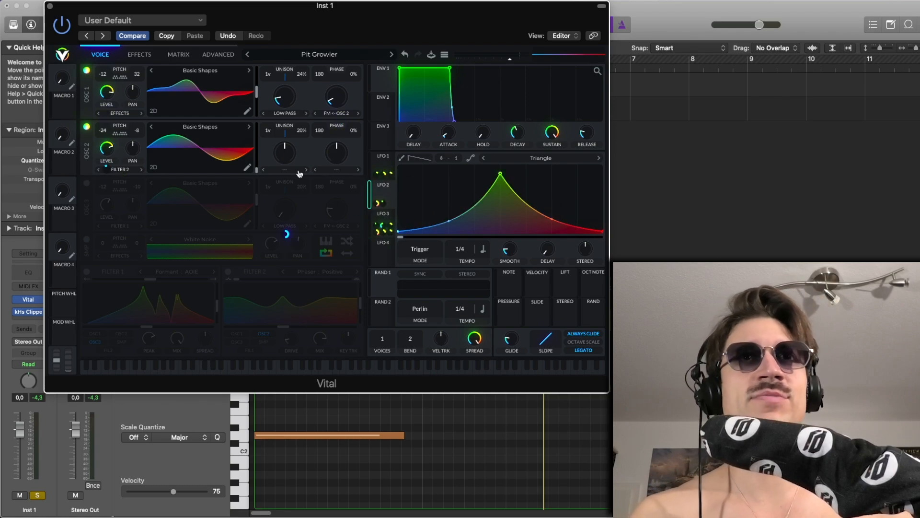
pyautogui.moveTo(110, 168)
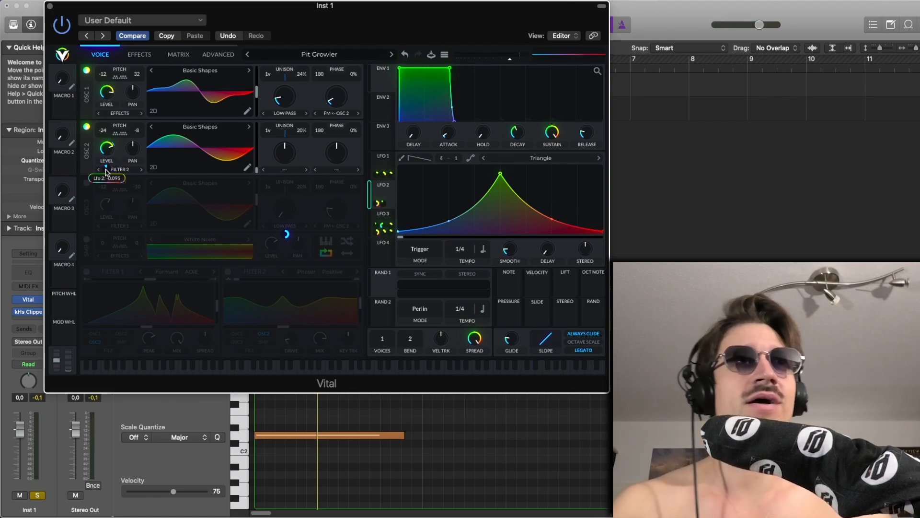
pyautogui.press('space')
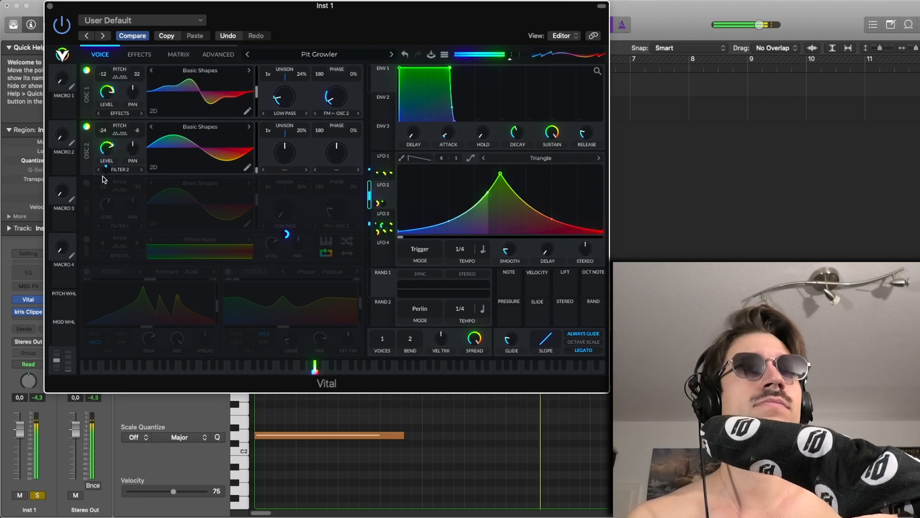
# - Turn on oscillator 3, inspect LFO 2's modulation of its Low Pass amount, and play the loop
pyautogui.click(86, 183)
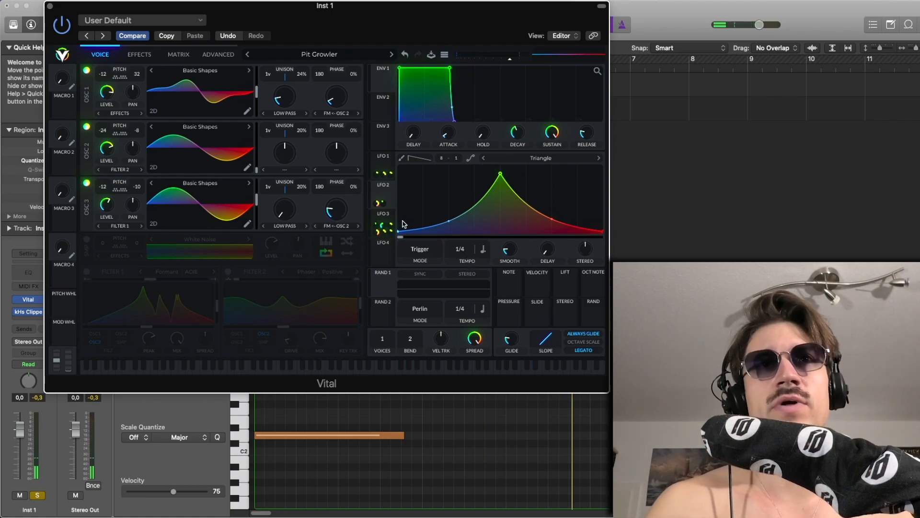
pyautogui.moveTo(377, 206)
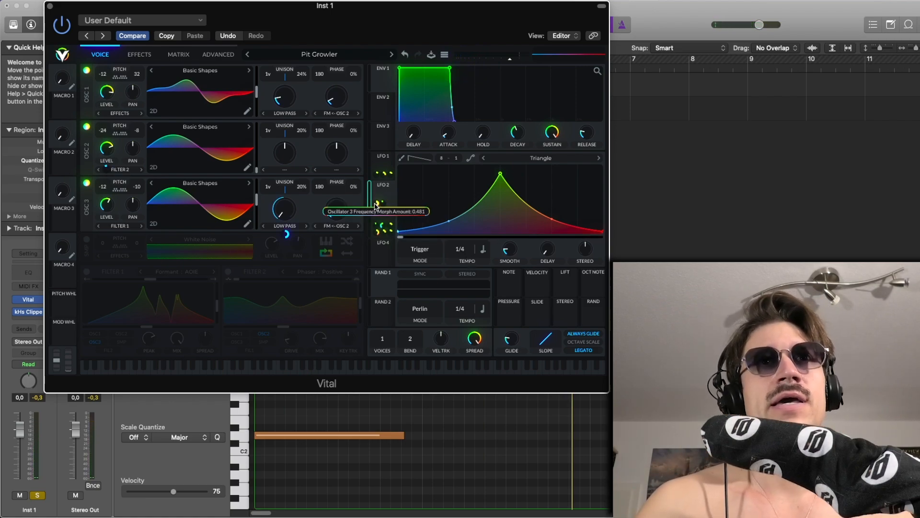
pyautogui.moveTo(283, 235)
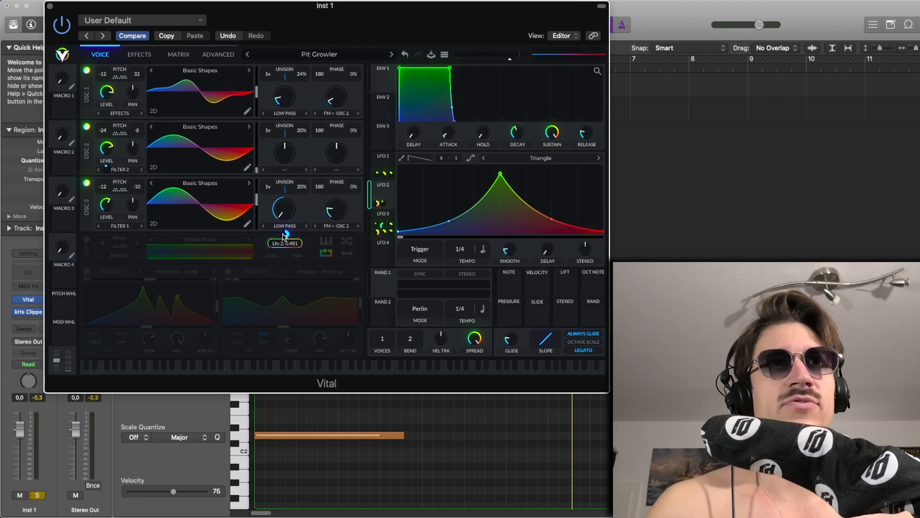
pyautogui.press('space')
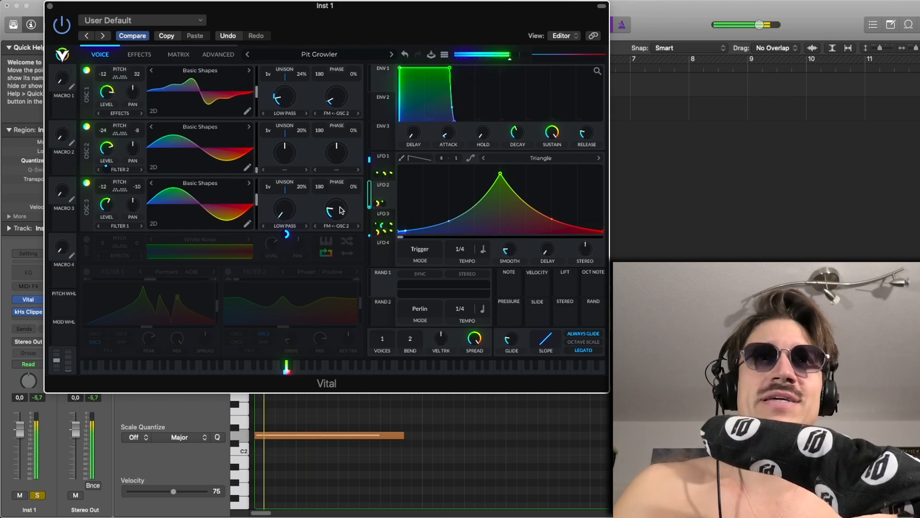
# - Audition oscillator 3 with a stronger FM ← Osc 2 amount, undo the change, and check the oscillator's level
pyautogui.moveTo(339, 216)
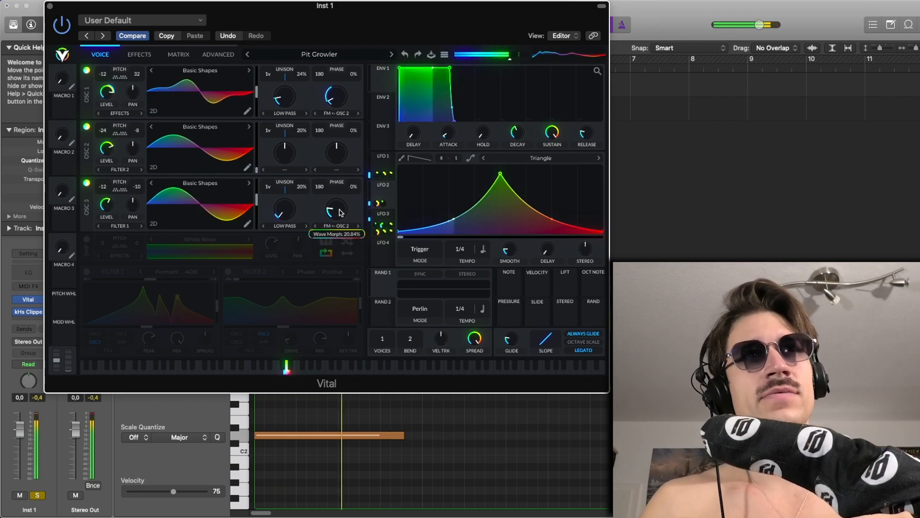
pyautogui.moveTo(340, 213)
pyautogui.mouseDown()
pyautogui.moveTo(338, 232)
pyautogui.moveTo(341, 210)
pyautogui.mouseUp()
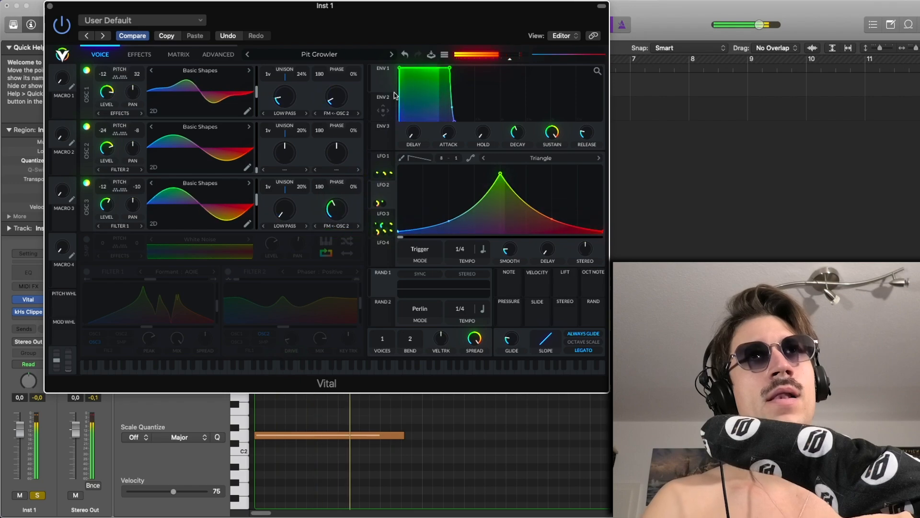
pyautogui.click(405, 54)
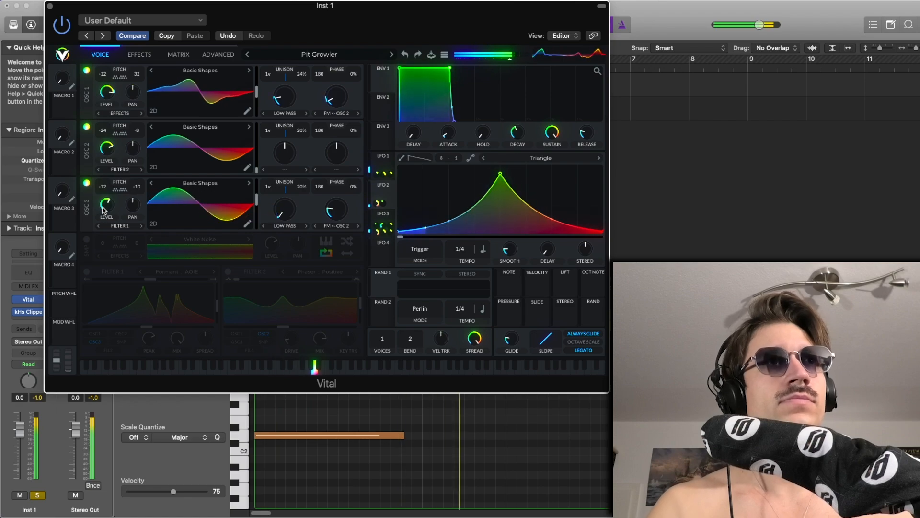
pyautogui.moveTo(106, 204); pyautogui.dragTo(106, 202)
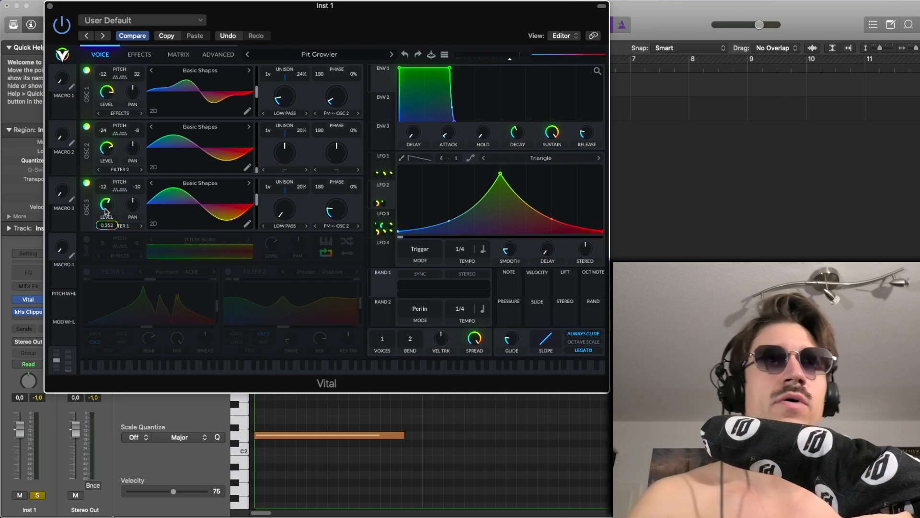
# - Turn on Filter 1 with its Formant AOIE model, play the loop, and inspect LFO 3's modulation of the filter's spread
pyautogui.click(87, 272)
pyautogui.press('space')
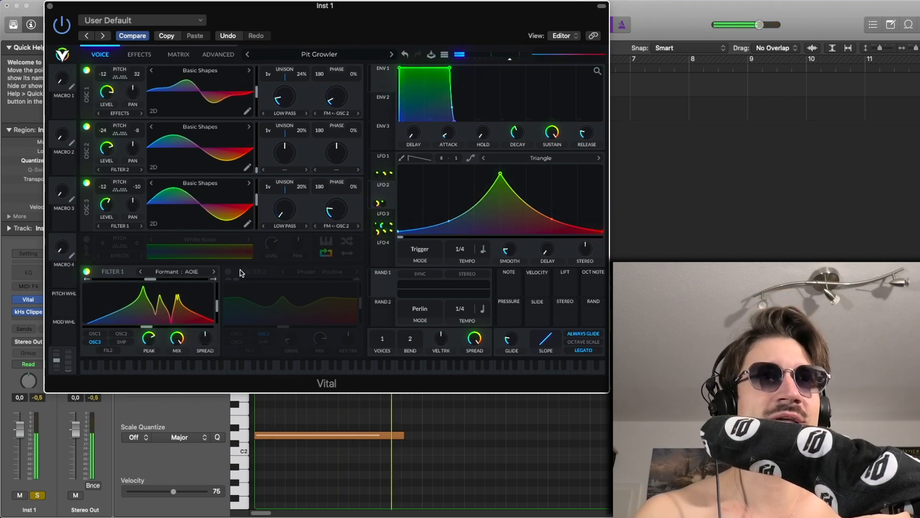
pyautogui.press('space')
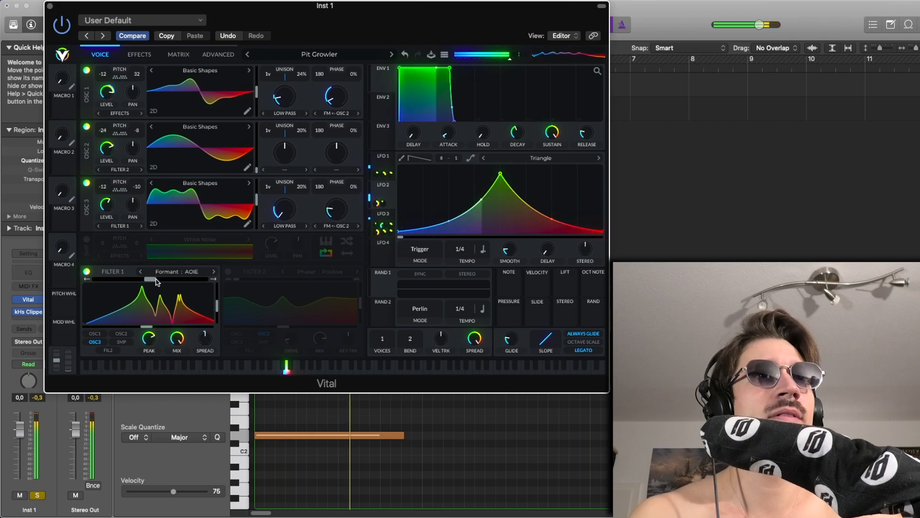
pyautogui.press('space')
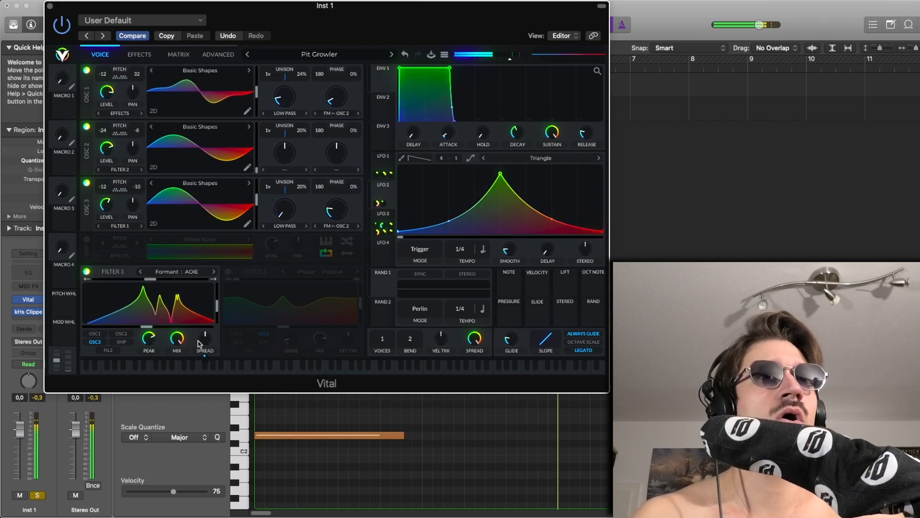
pyautogui.moveTo(208, 359)
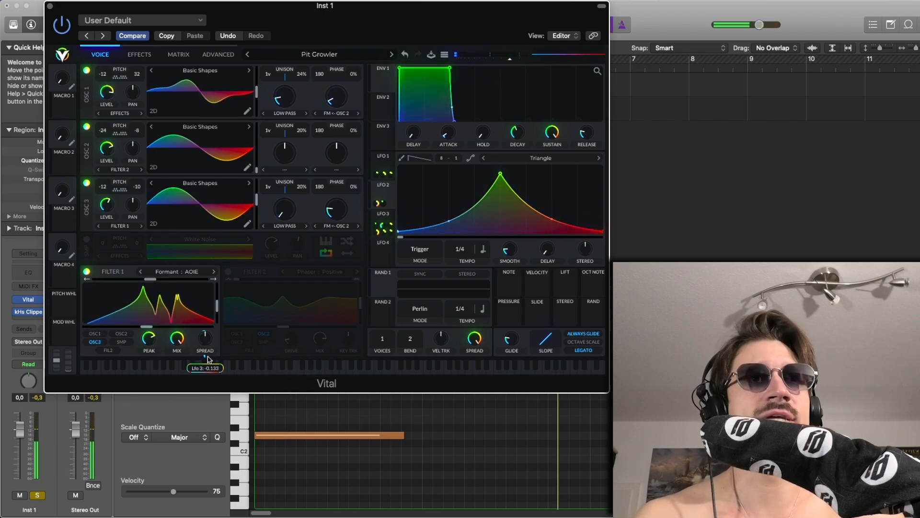
pyautogui.click(389, 218)
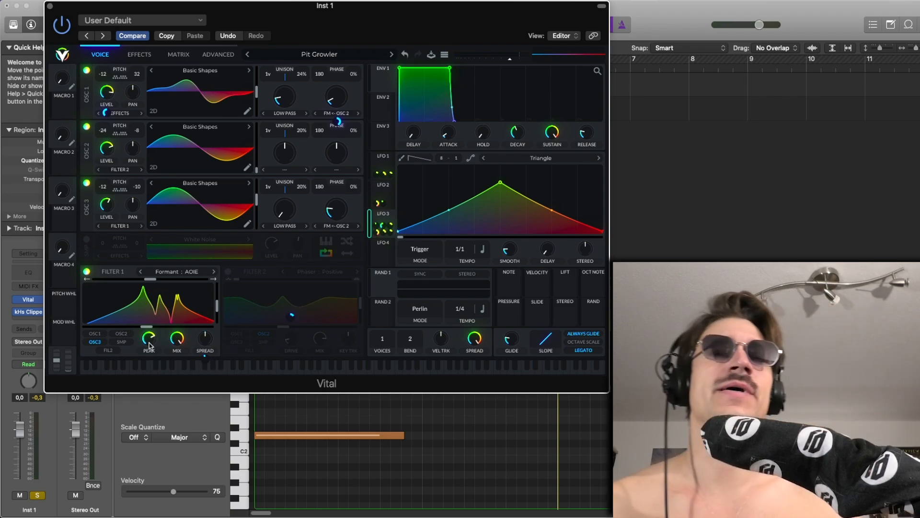
# - Play the loop with oscillator 3 bypassing Filter 1, and route the oscillator back into the filter
pyautogui.click(97, 342)
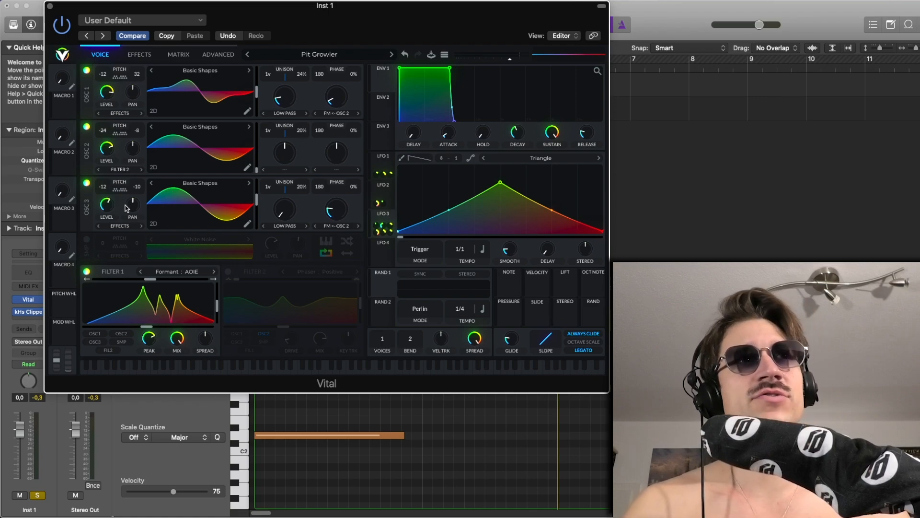
pyautogui.press('space')
pyautogui.press('space')
pyautogui.click(102, 342)
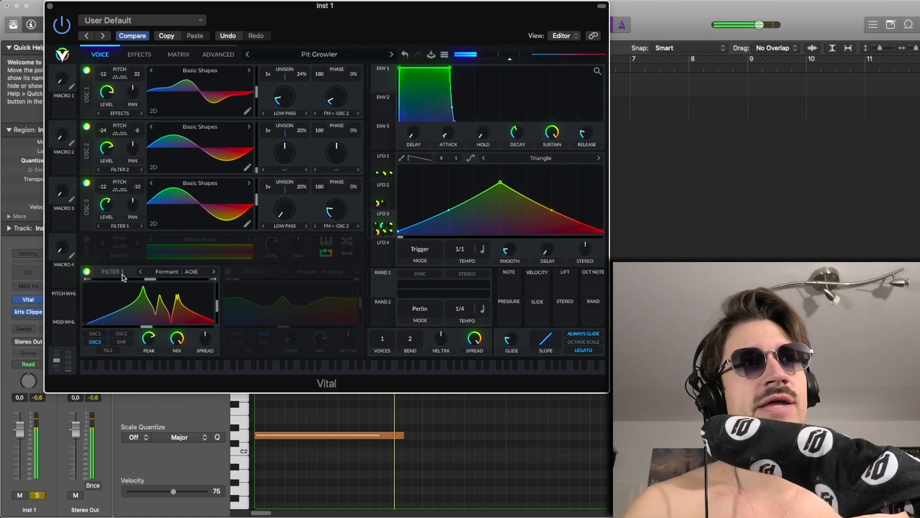
# - Audition oscillator 3 through Filter 1 on its own by switching oscillators 1 and 2 off, and turn both back on
pyautogui.click(86, 127)
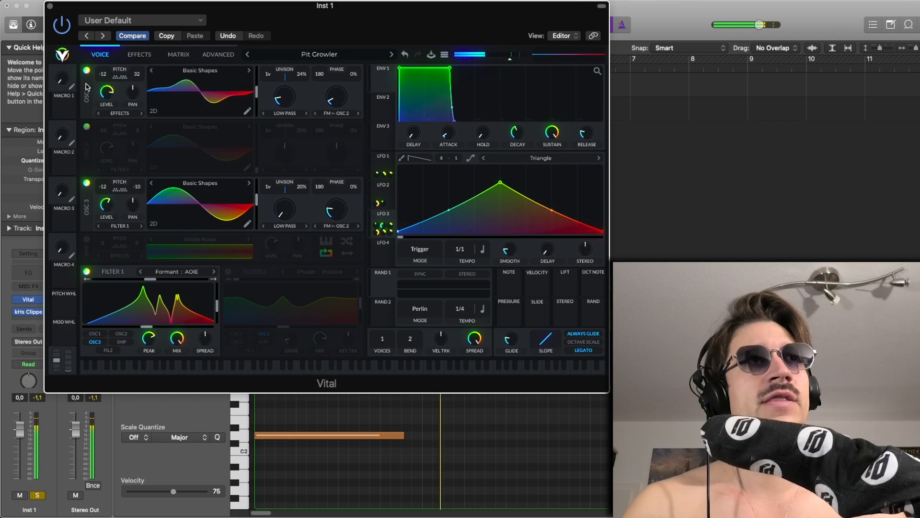
pyautogui.click(86, 71)
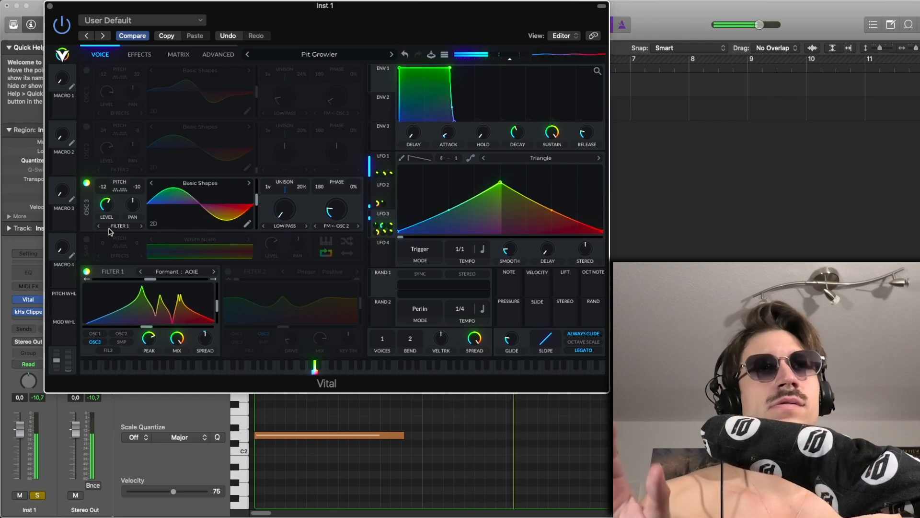
pyautogui.click(86, 127)
pyautogui.click(87, 70)
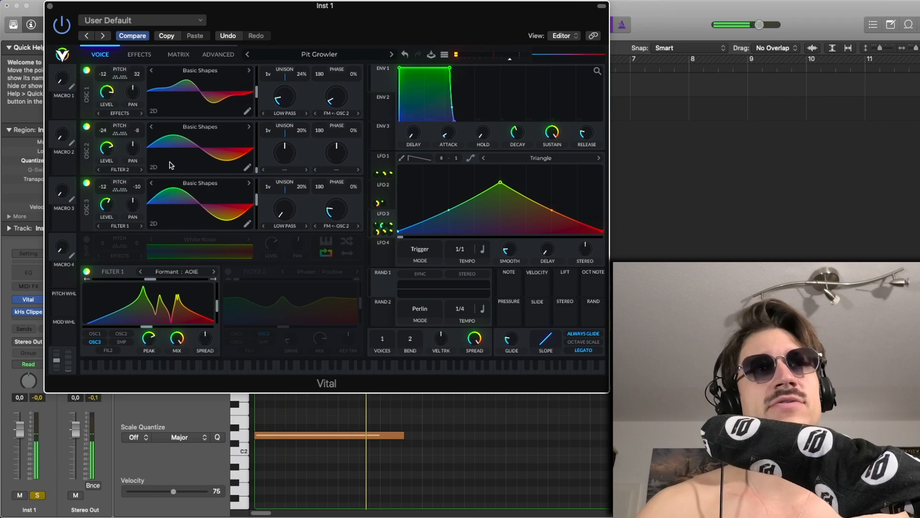
# - With oscillator 2 off, compare oscillator 3 with and without oscillator 1, re-enable both oscillators, and stop playback
pyautogui.click(86, 127)
pyautogui.click(86, 71)
pyautogui.click(86, 70)
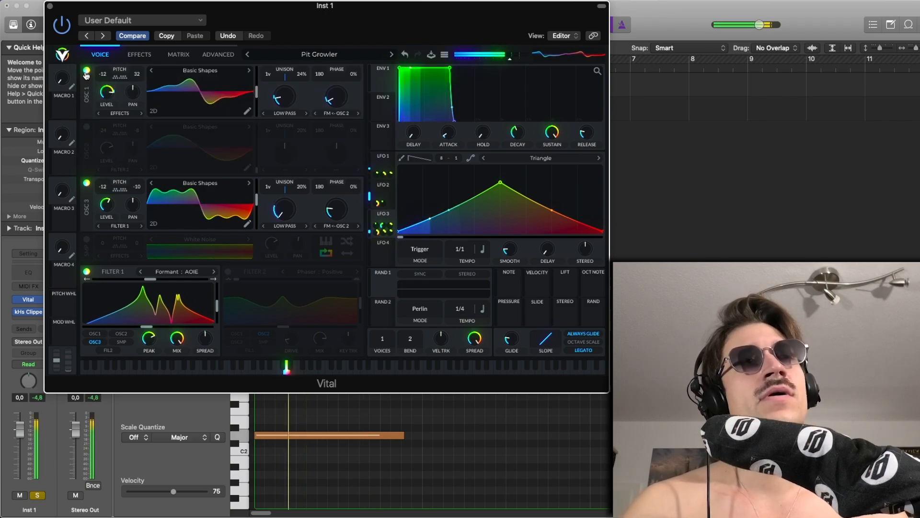
pyautogui.click(86, 71)
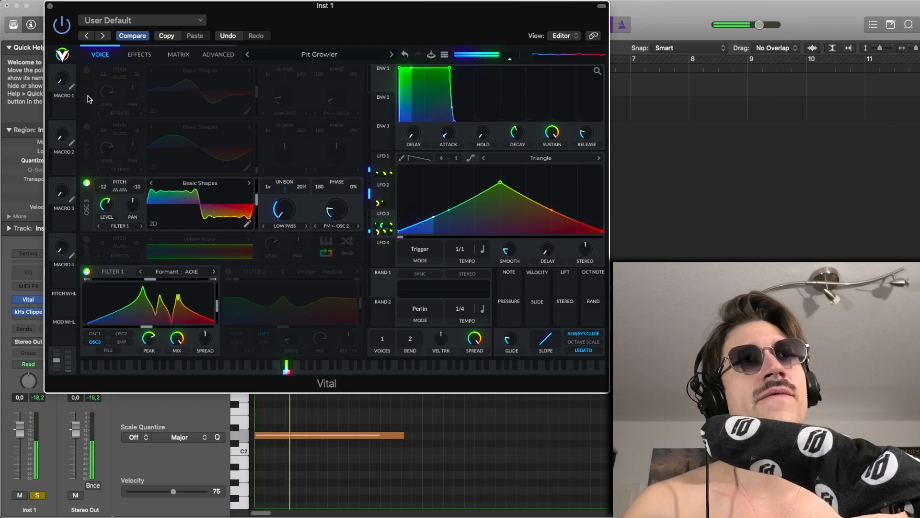
pyautogui.click(87, 127)
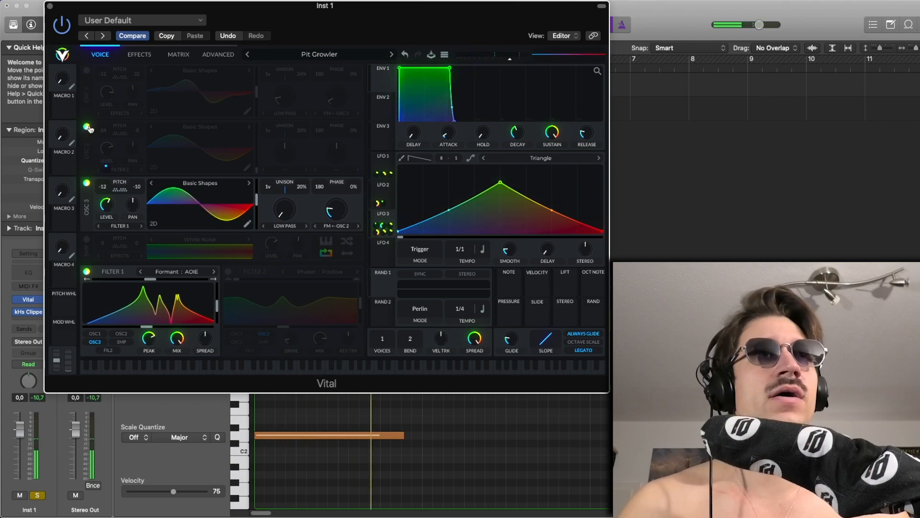
pyautogui.click(86, 71)
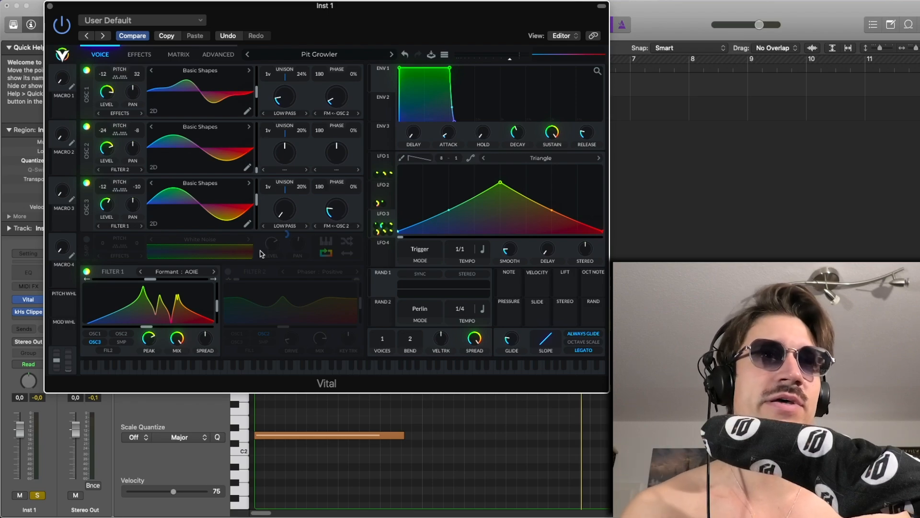
pyautogui.press('space')
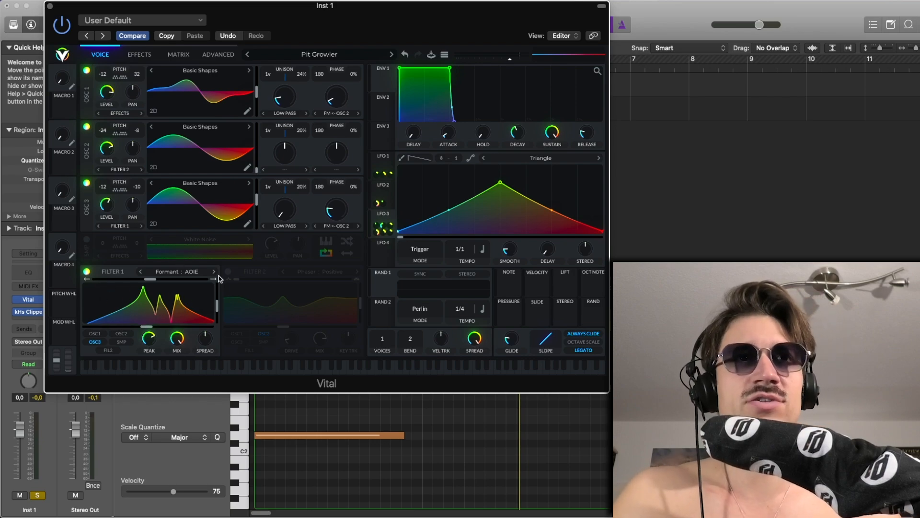
# - Replay the loop, turn on Filter 2 with its Phaser Positive model, and set oscillator 2 as its input
pyautogui.press('space')
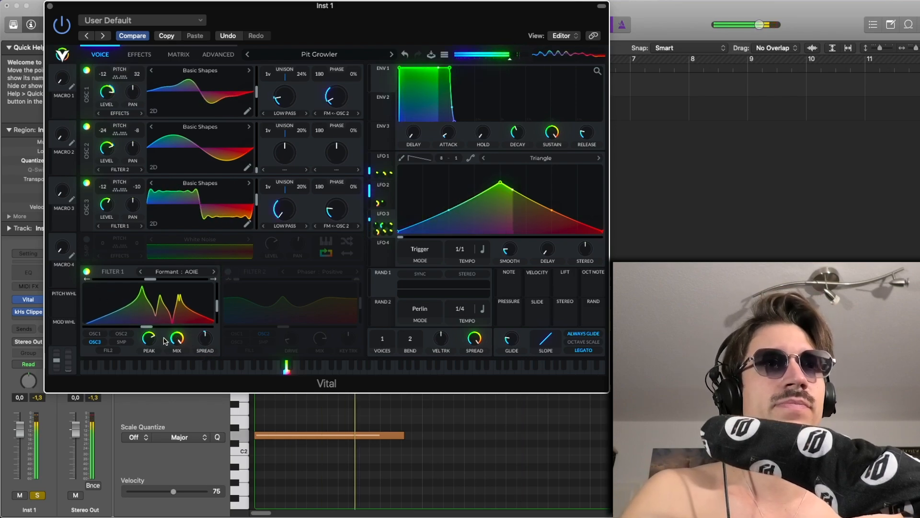
pyautogui.click(228, 272)
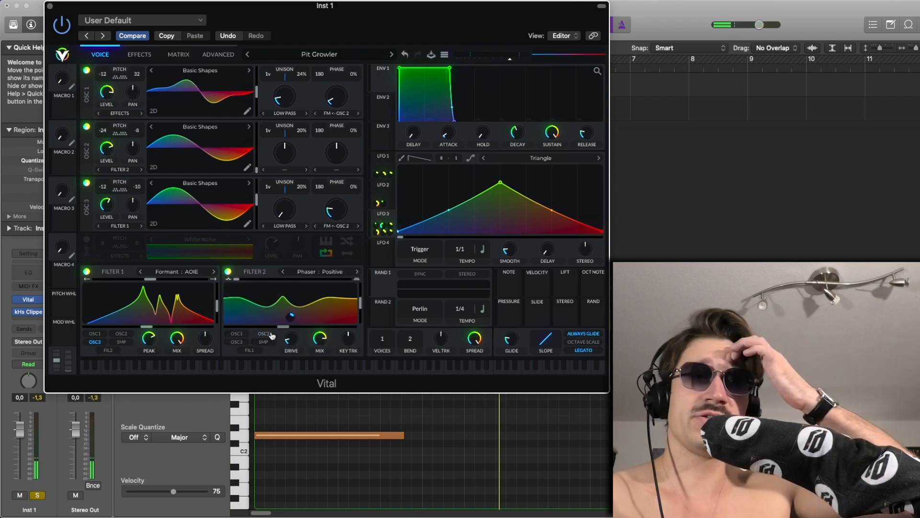
pyautogui.click(268, 334)
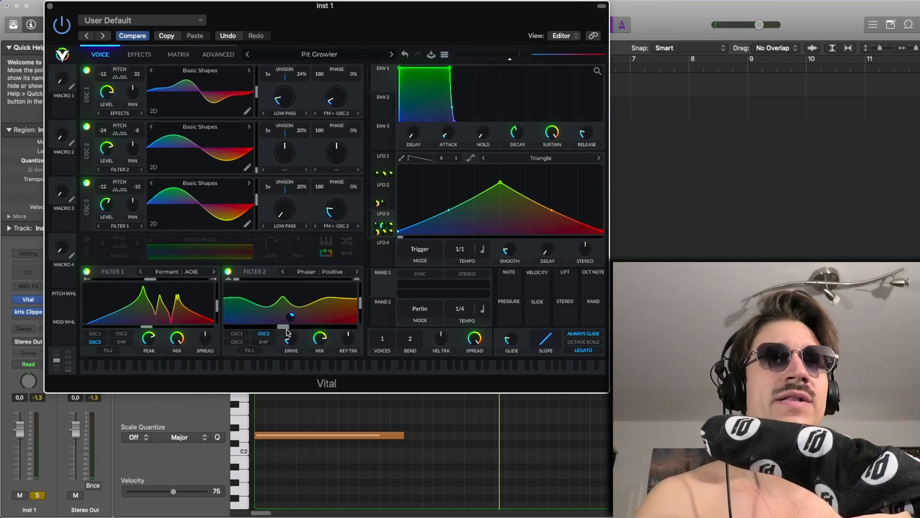
# - Examine LFO 3's modulation of Filter 2's cutoff, comparing the playing loop with the filter off and on
pyautogui.moveTo(288, 317)
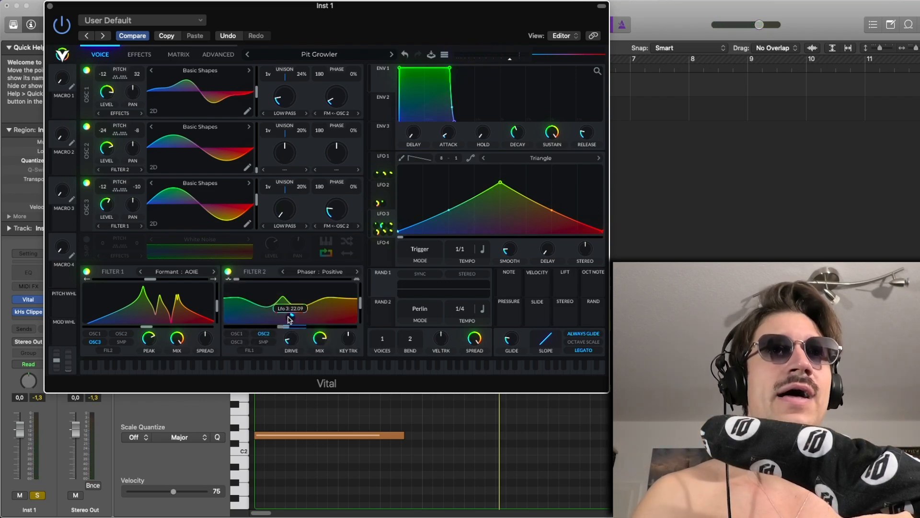
pyautogui.click(382, 215)
pyautogui.moveTo(292, 321)
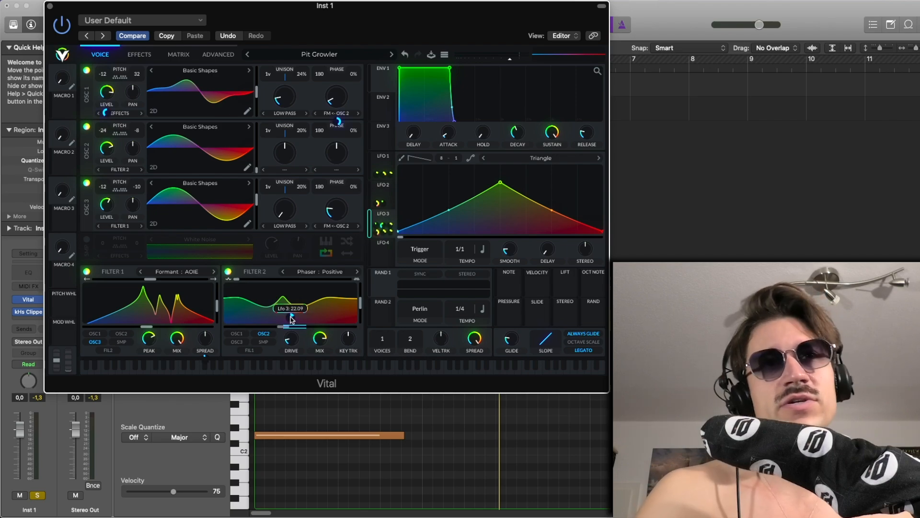
pyautogui.press('space')
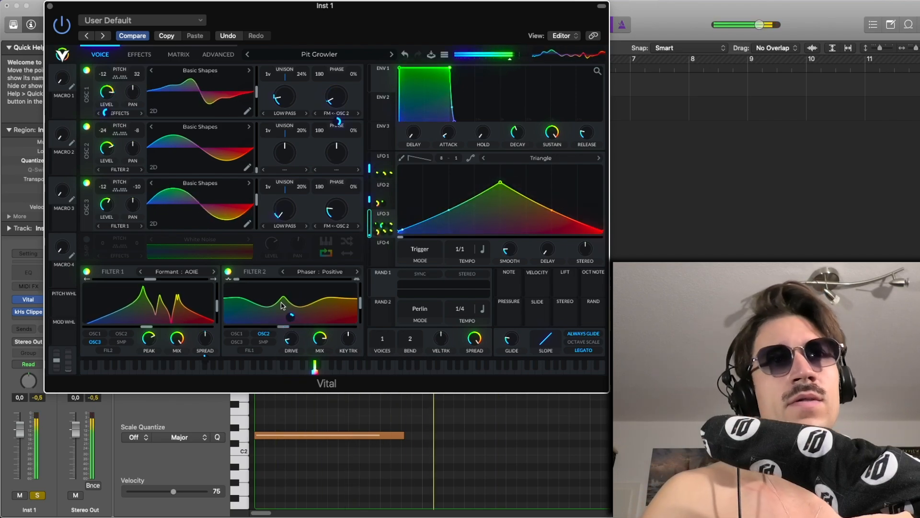
pyautogui.click(228, 271)
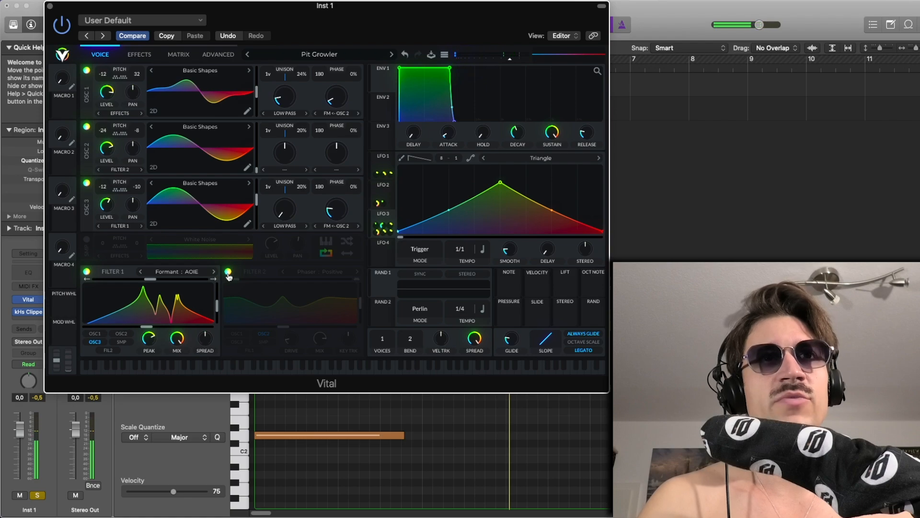
pyautogui.click(228, 273)
pyautogui.moveTo(289, 314)
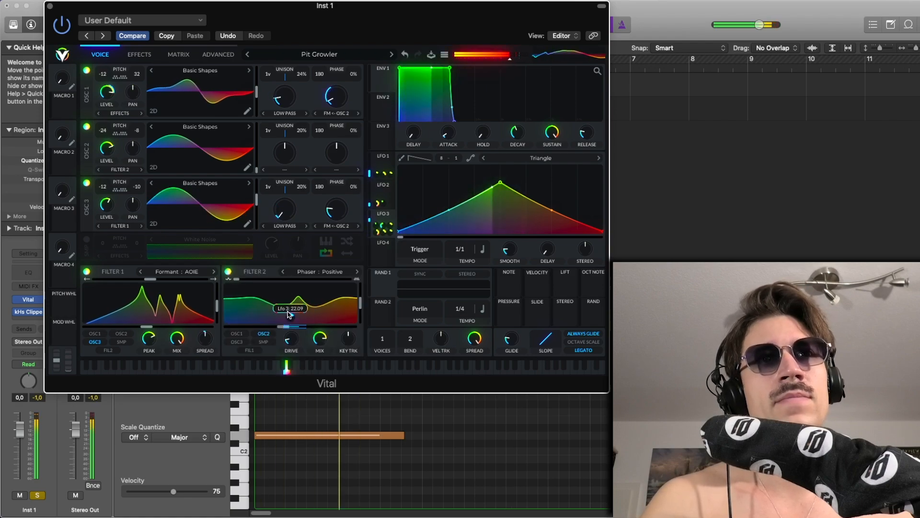
# - Try oscillators 1 and 3 as Filter 2's inputs while the loop plays, and restore oscillator 2 as its only input
pyautogui.moveTo(292, 344)
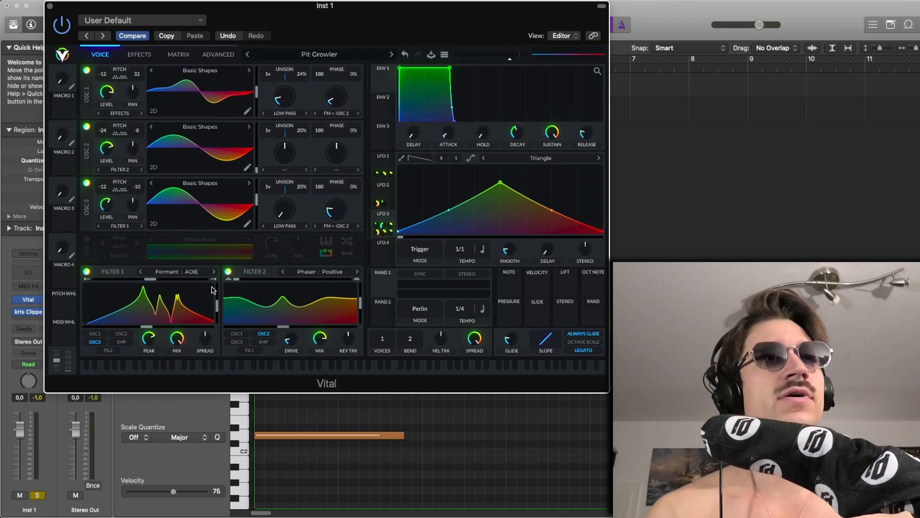
pyautogui.click(257, 337)
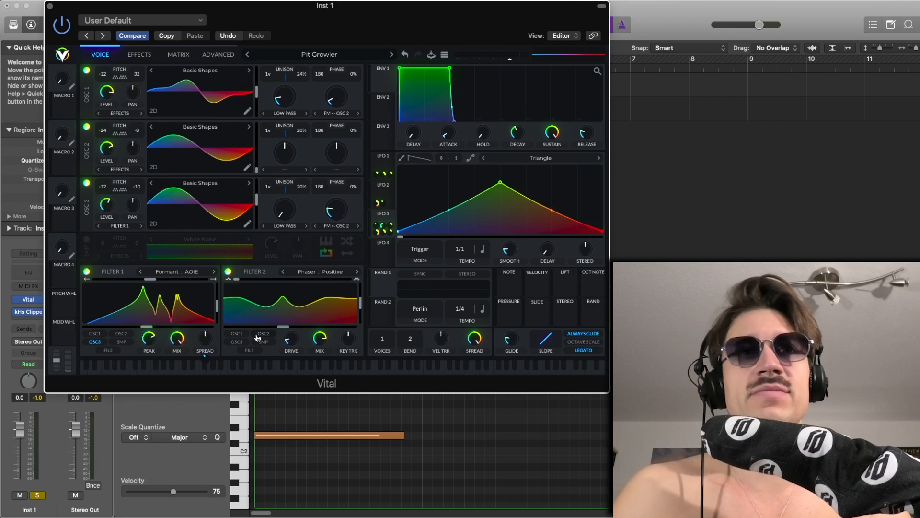
pyautogui.press('space')
pyautogui.click(244, 335)
pyautogui.click(259, 336)
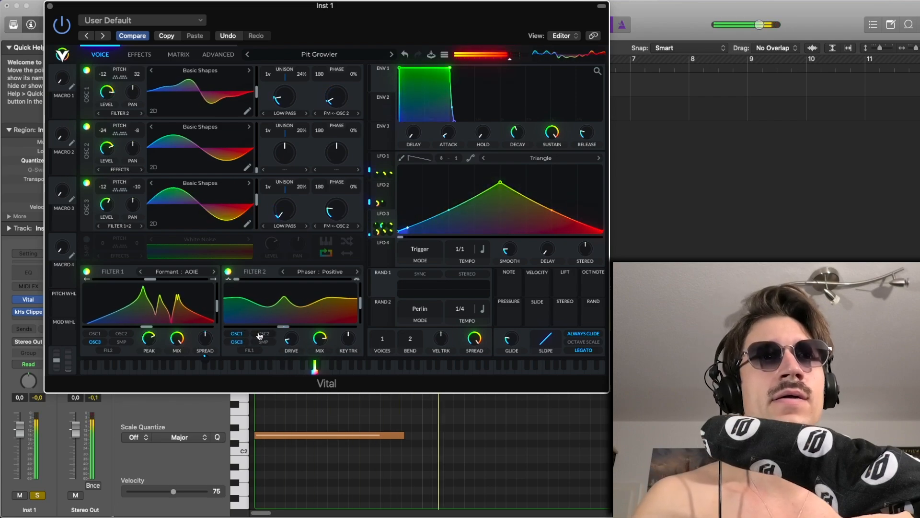
pyautogui.click(240, 343)
pyautogui.click(237, 342)
pyautogui.click(237, 333)
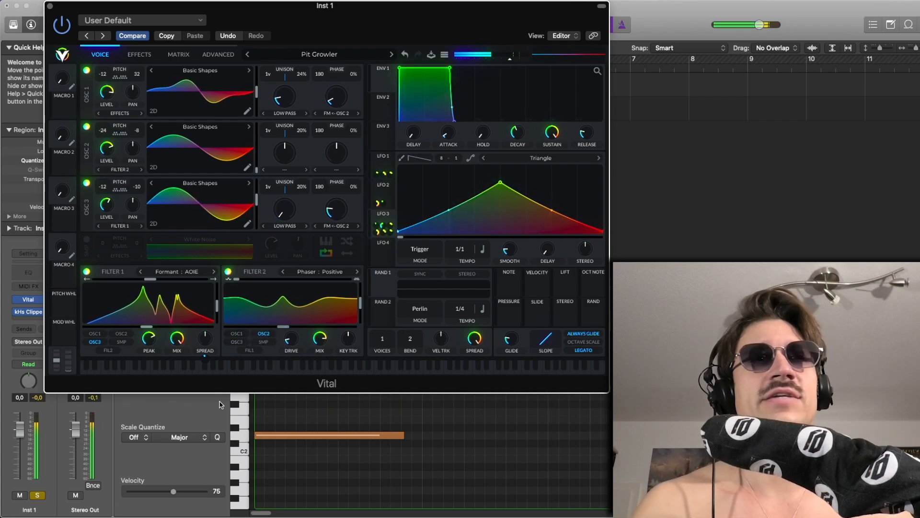
pyautogui.click(257, 335)
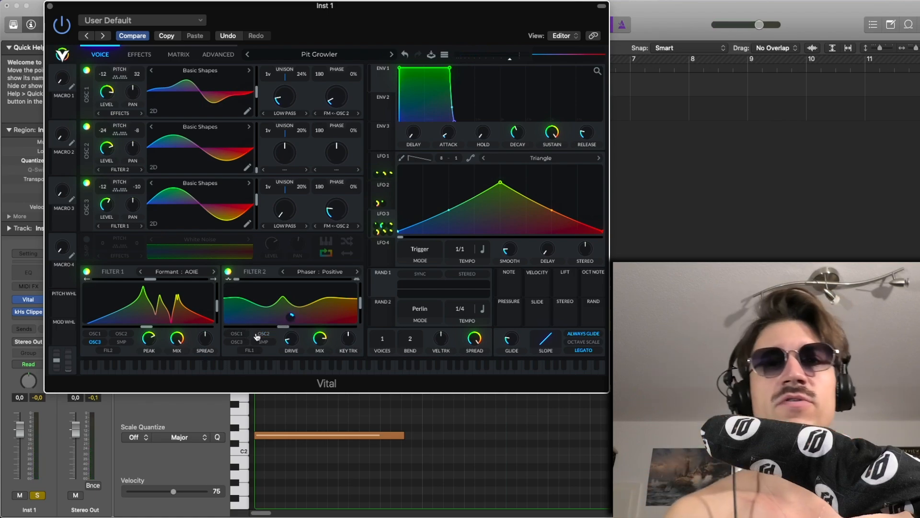
pyautogui.click(258, 335)
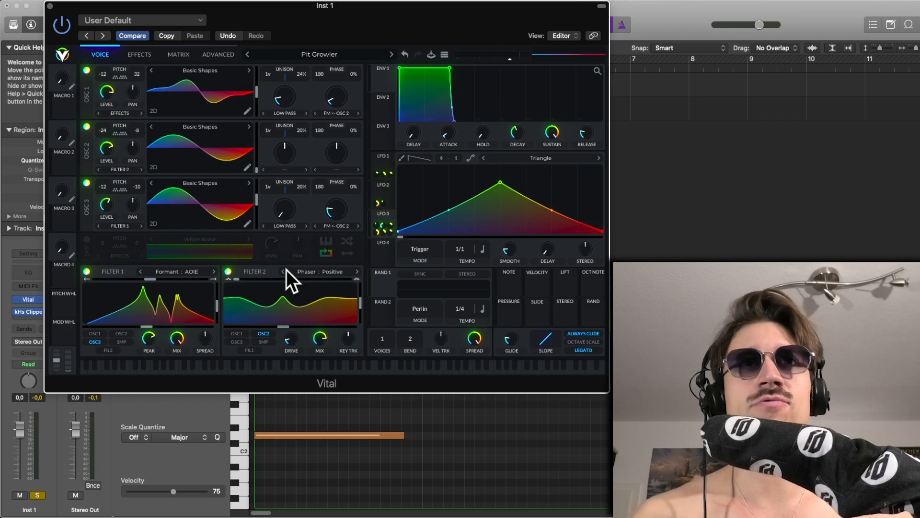
# - Check Filter 2's mix amount and compare the loop with Filter 2 off and on
pyautogui.moveTo(325, 339)
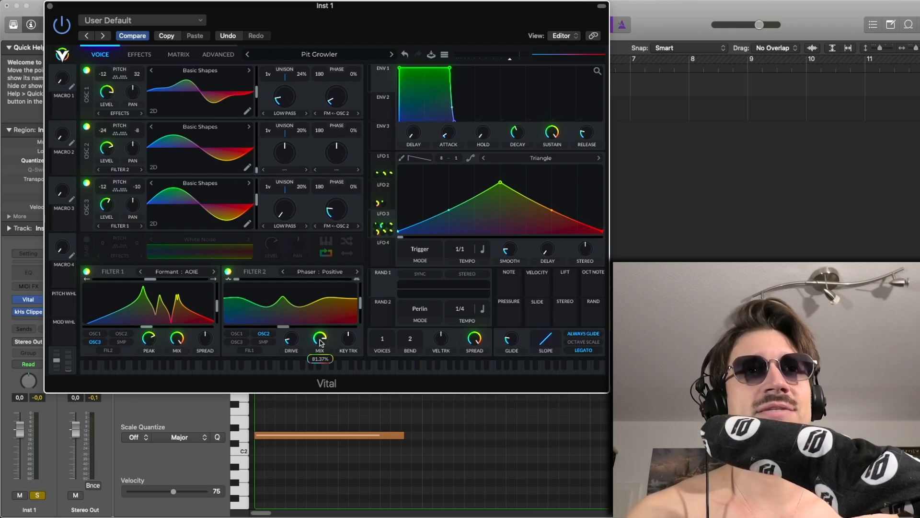
pyautogui.click(227, 272)
pyautogui.press('space')
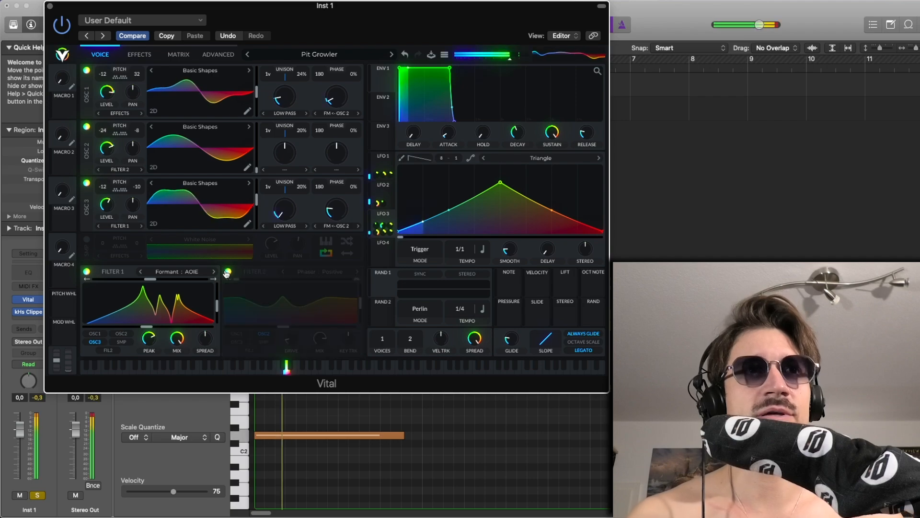
pyautogui.press('space')
pyautogui.click(228, 273)
pyautogui.press('space')
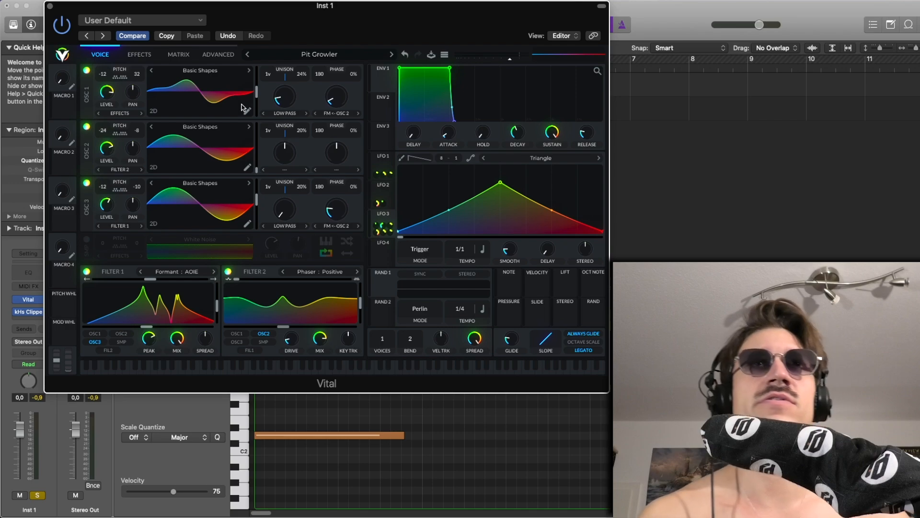
# - Show the effects chain, audition the Soft Clip Distortion on its own, and switch it back off
pyautogui.click(140, 55)
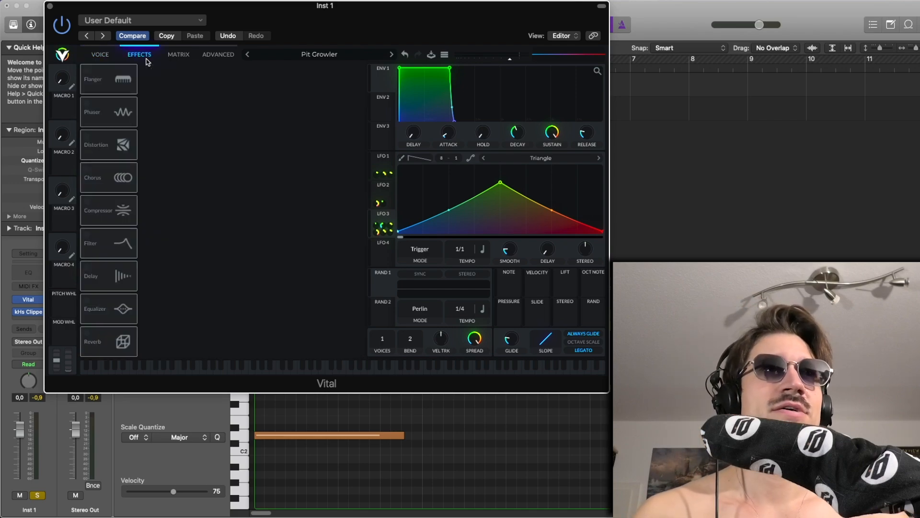
pyautogui.click(87, 138)
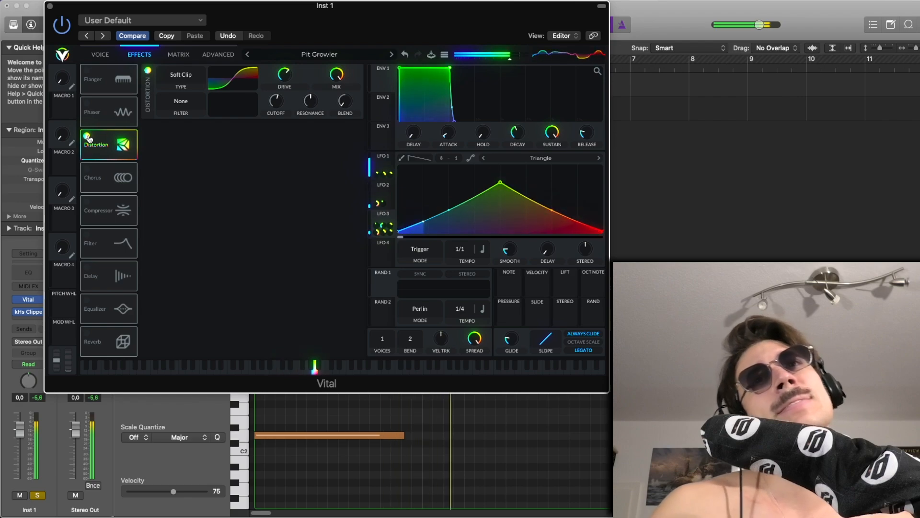
pyautogui.click(87, 137)
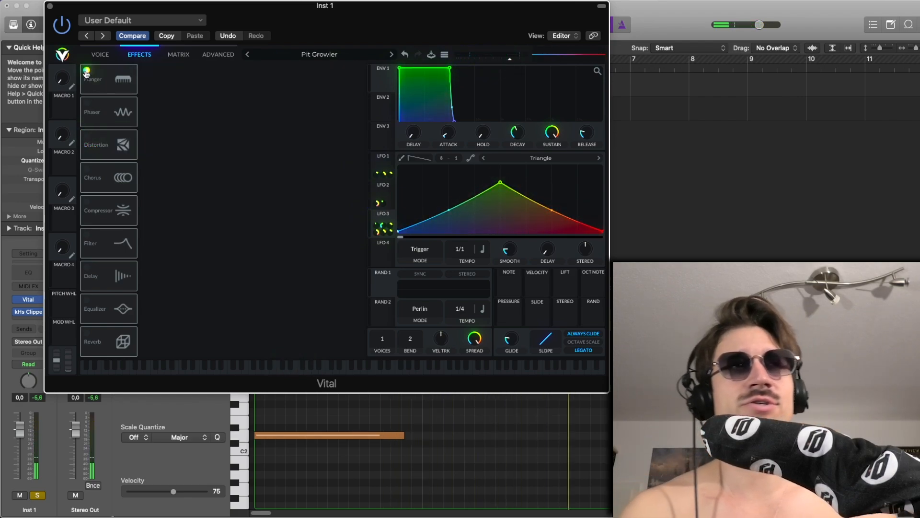
# - Turn on the Flanger, check its mix amount, and play the loop through it
pyautogui.click(87, 71)
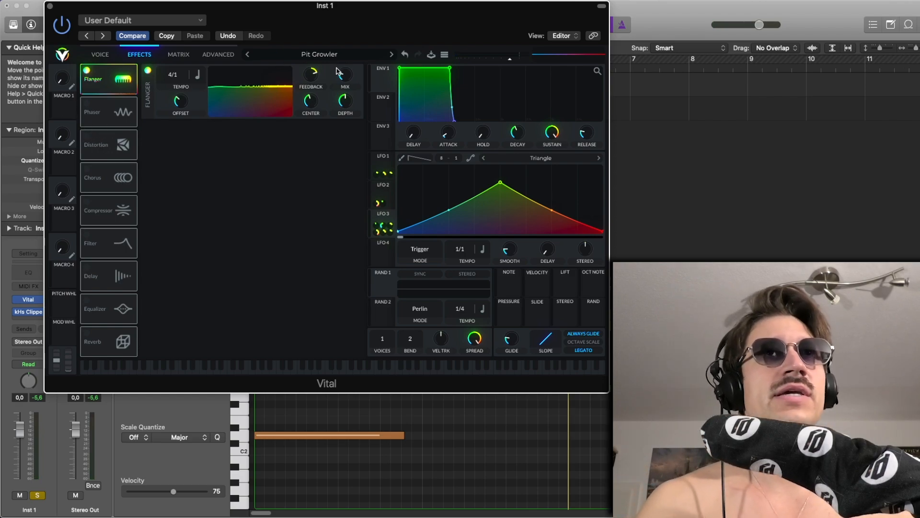
pyautogui.moveTo(344, 76)
pyautogui.press('space')
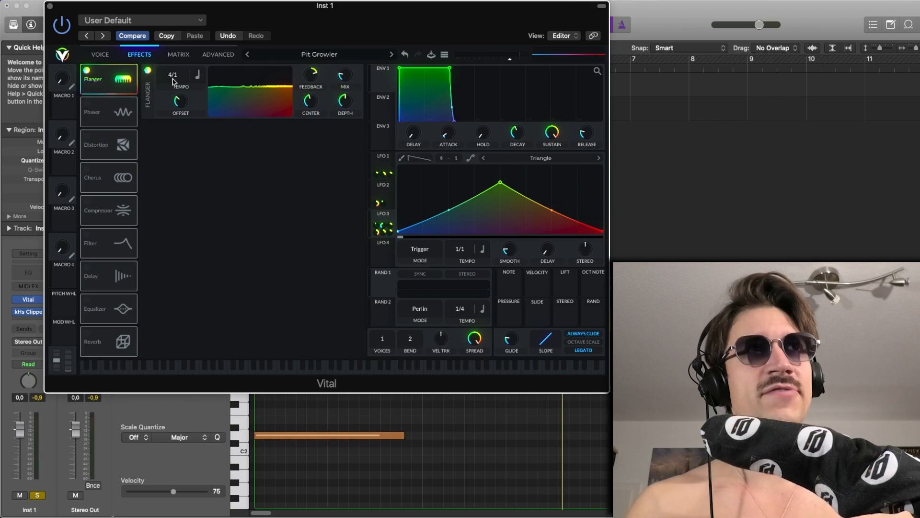
# - Turn on the Phaser and audition it on its own with the Flanger switched off
pyautogui.click(86, 103)
pyautogui.press('space')
pyautogui.click(86, 71)
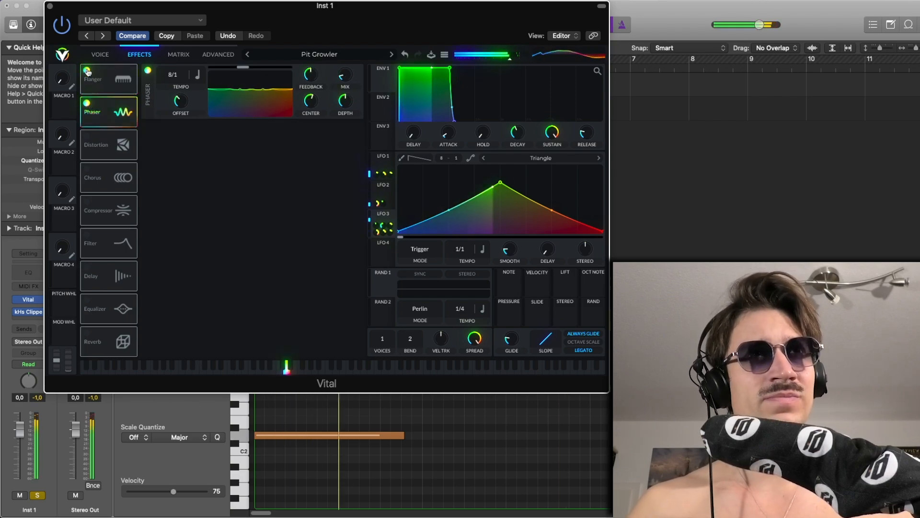
pyautogui.press('space')
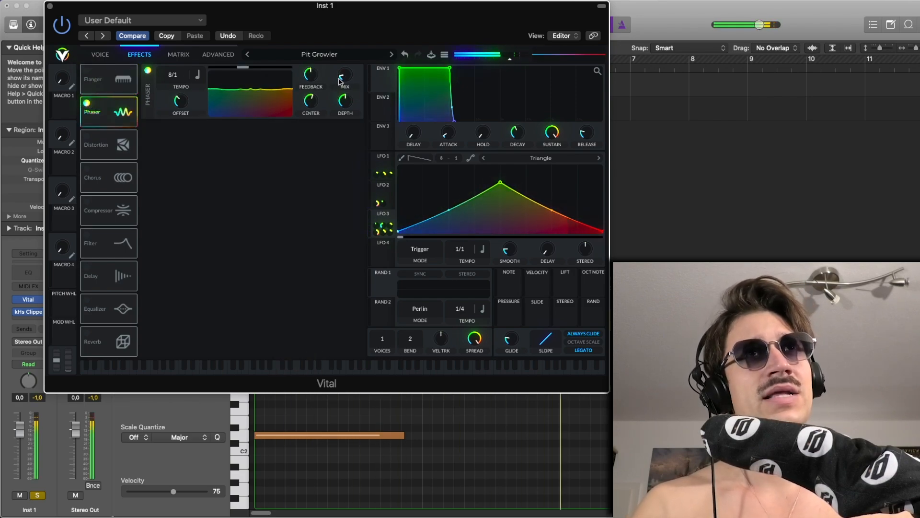
# - Re-enable the Flanger and play it together with the Phaser, and add the Soft Clip Distortion to the audition
pyautogui.click(86, 70)
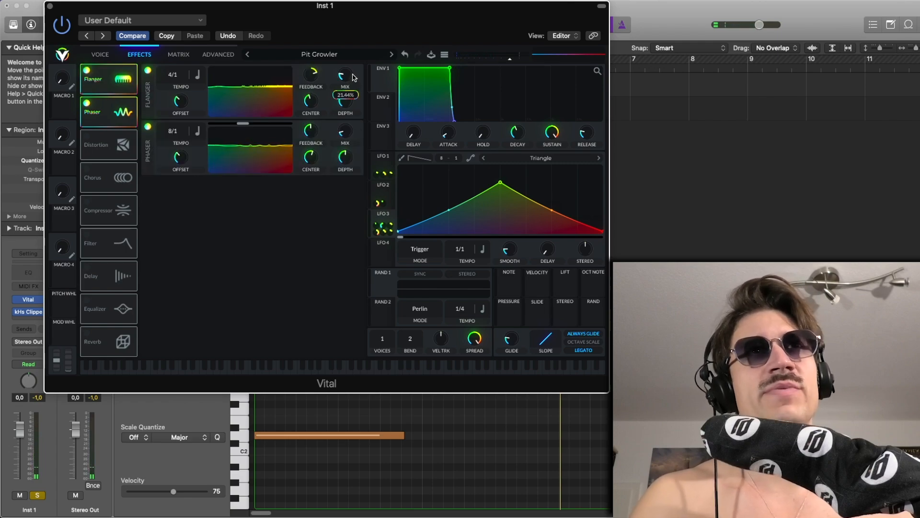
pyautogui.press('space')
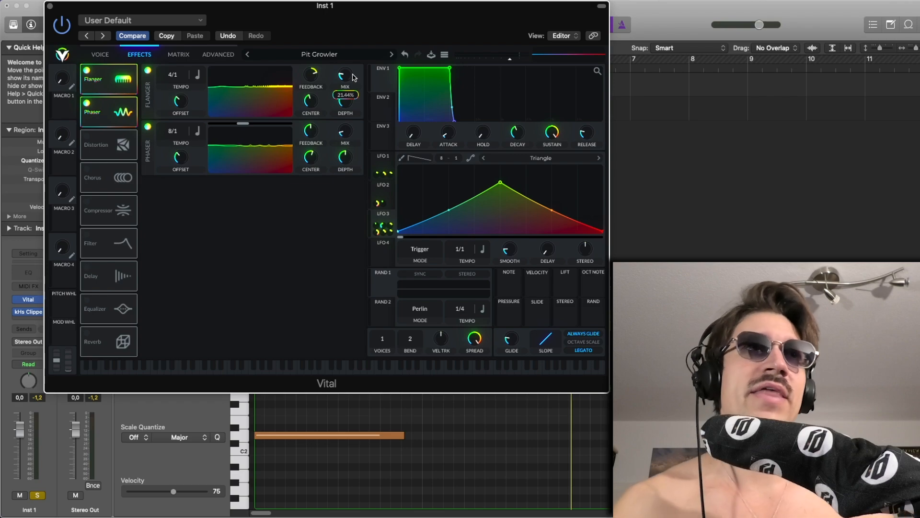
pyautogui.click(86, 137)
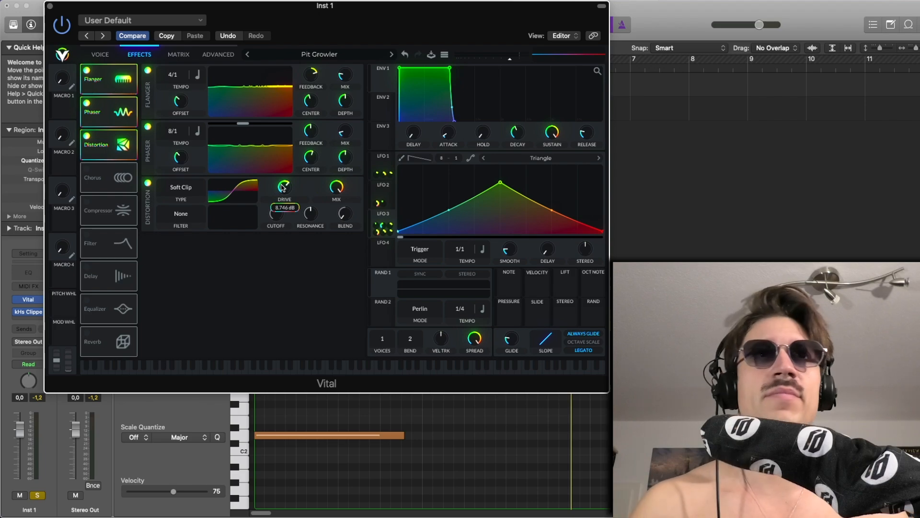
pyautogui.press('space')
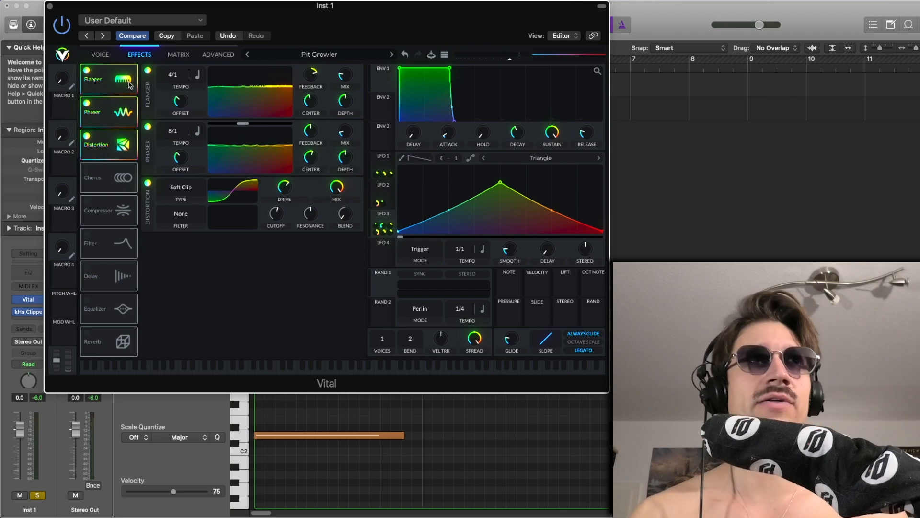
# - Turn on the 16-voice Chorus, play the loop through it while checking its mix, and toggle the Chorus off and back on
pyautogui.click(88, 171)
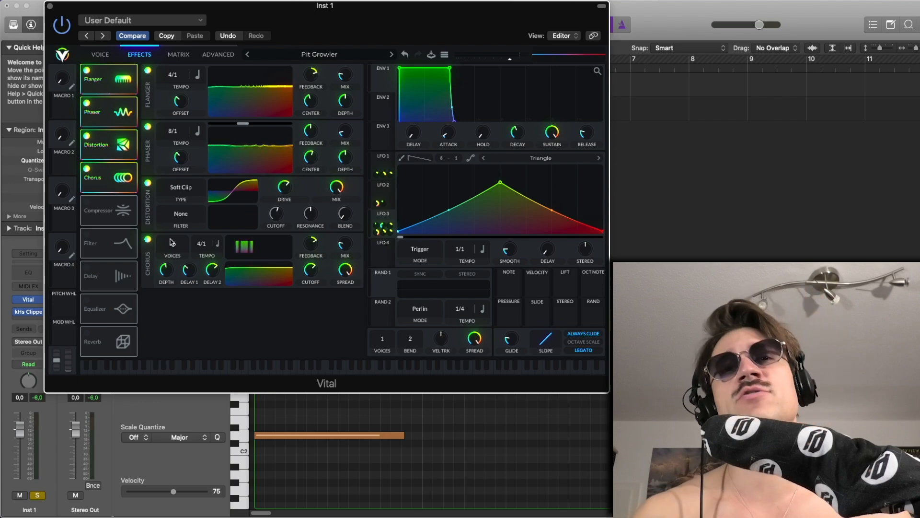
pyautogui.click(119, 57)
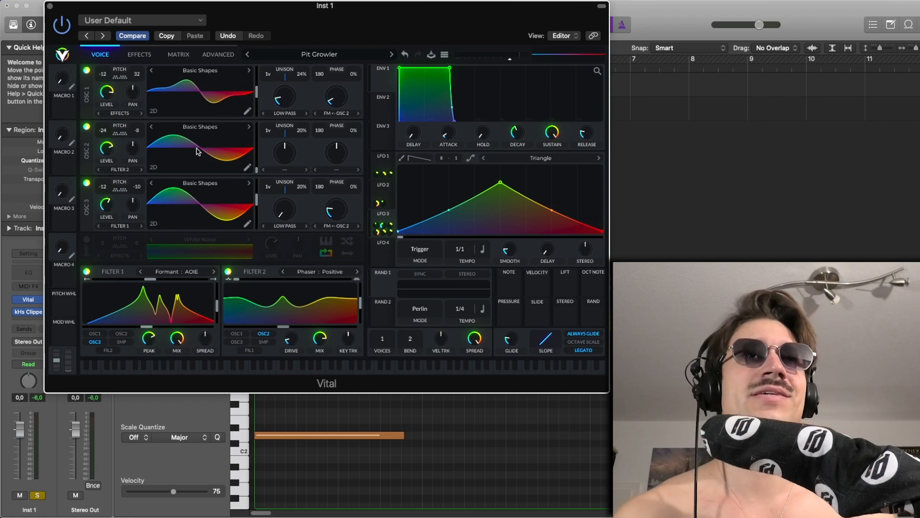
pyautogui.click(152, 55)
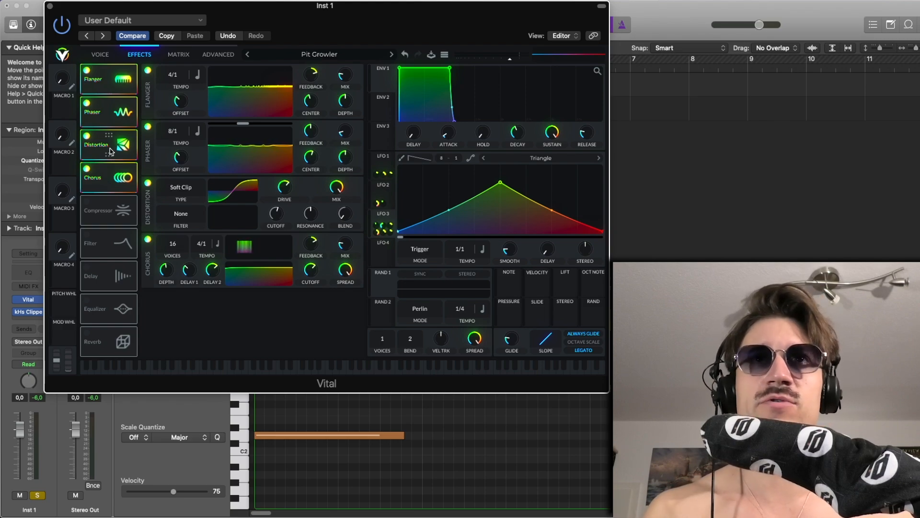
pyautogui.press('space')
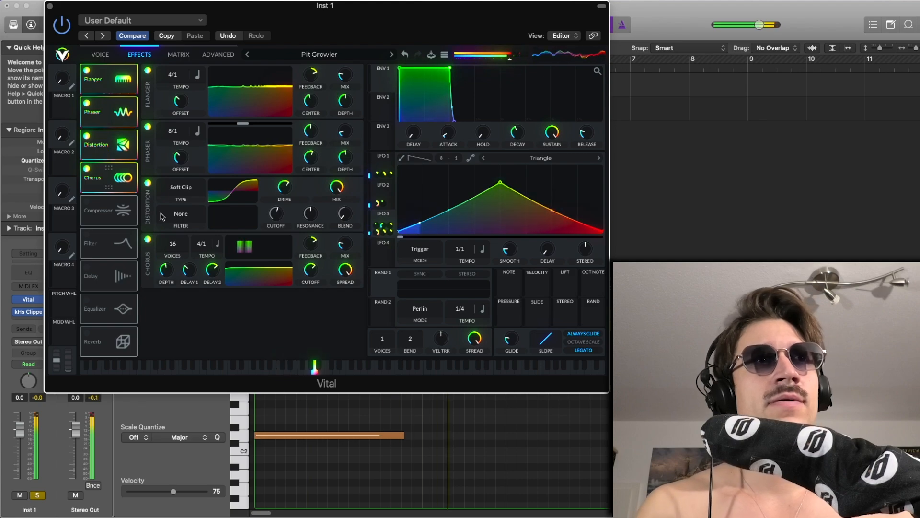
pyautogui.moveTo(343, 248); pyautogui.dragTo(343, 251)
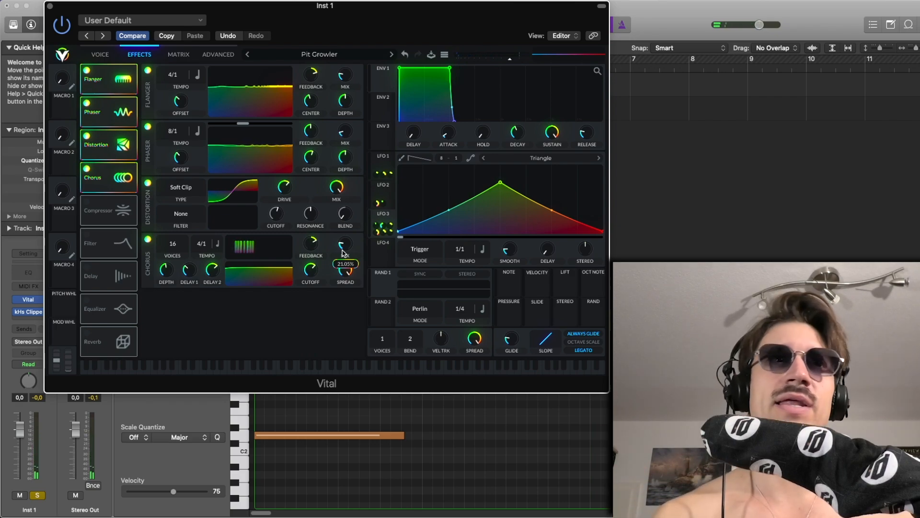
pyautogui.click(87, 169)
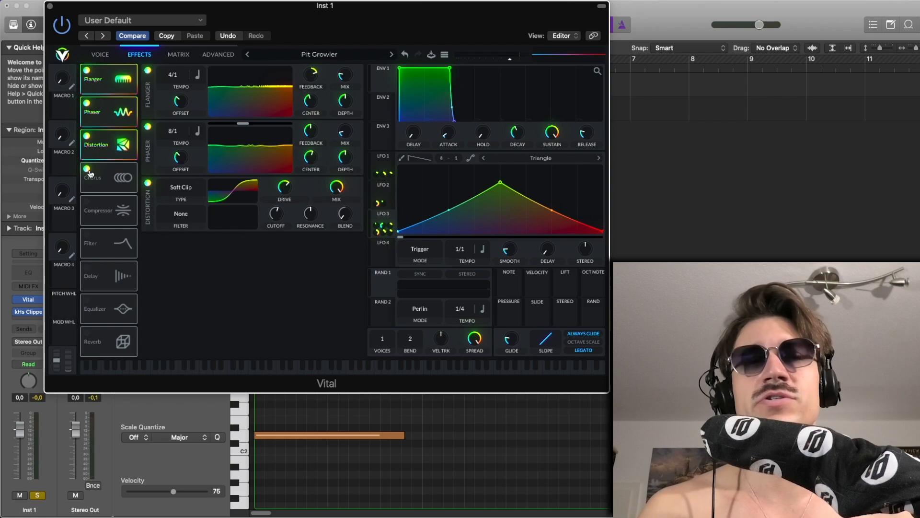
pyautogui.click(88, 171)
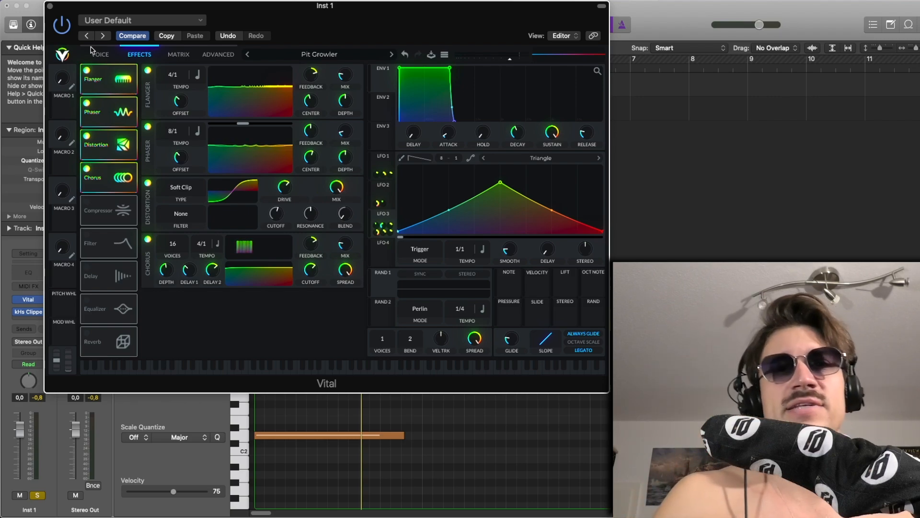
# - Turn on the Multiband Compressor and play the loop with LFO 1's Saw Down shape displayed
pyautogui.click(85, 205)
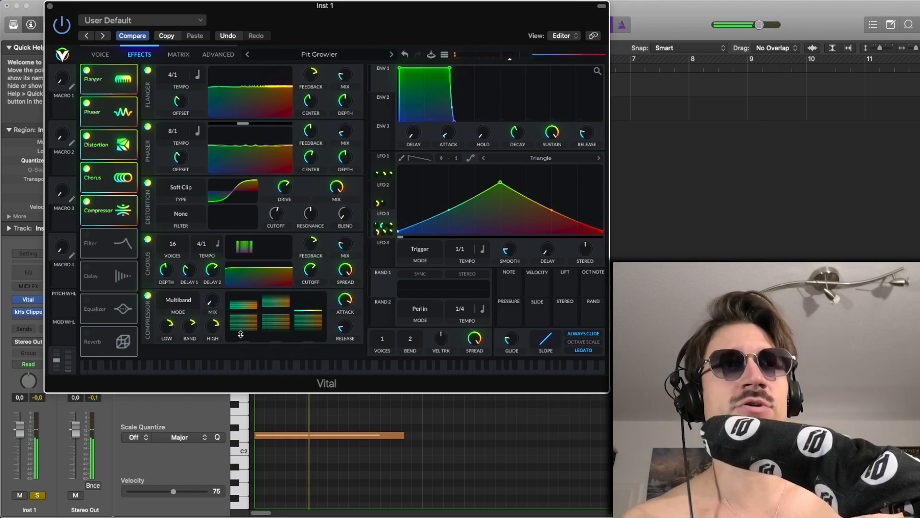
pyautogui.click(384, 159)
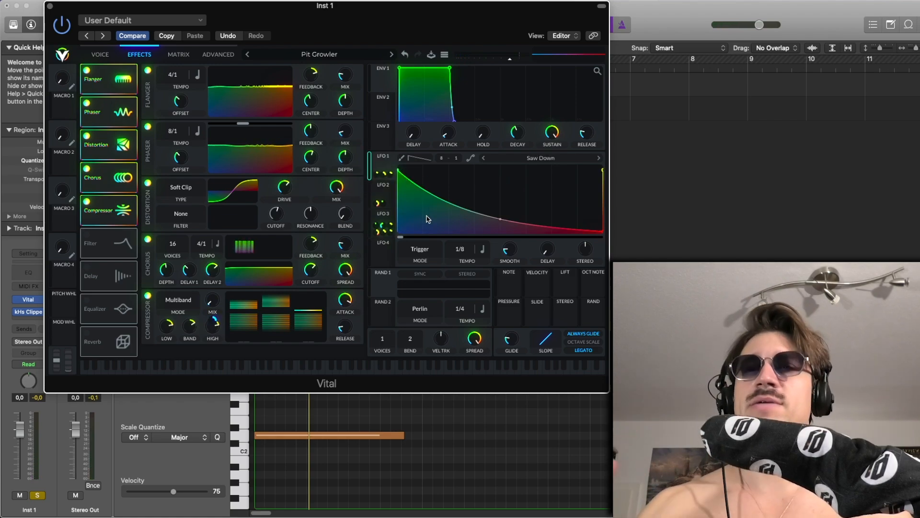
pyautogui.press('space')
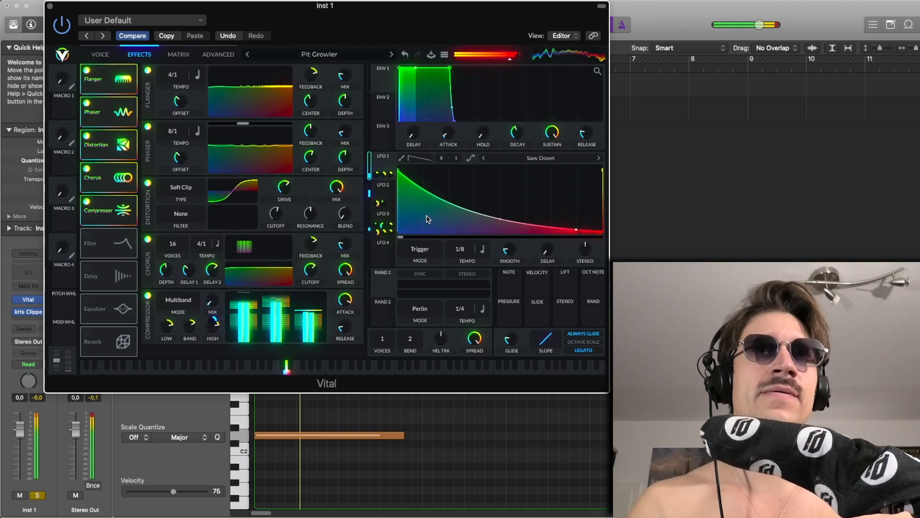
# - Examine the Compressor's High band modulation and its mix, attack and release settings
pyautogui.moveTo(216, 317); pyautogui.dragTo(212, 320)
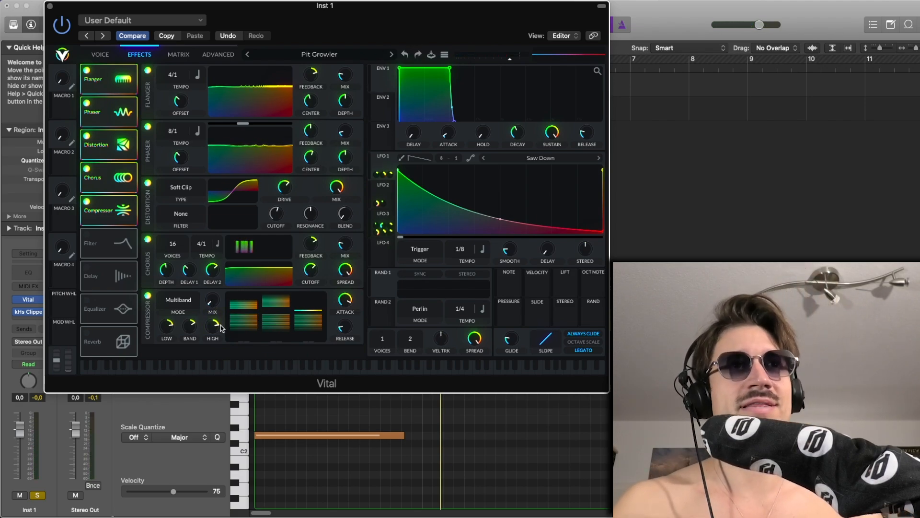
pyautogui.moveTo(216, 308)
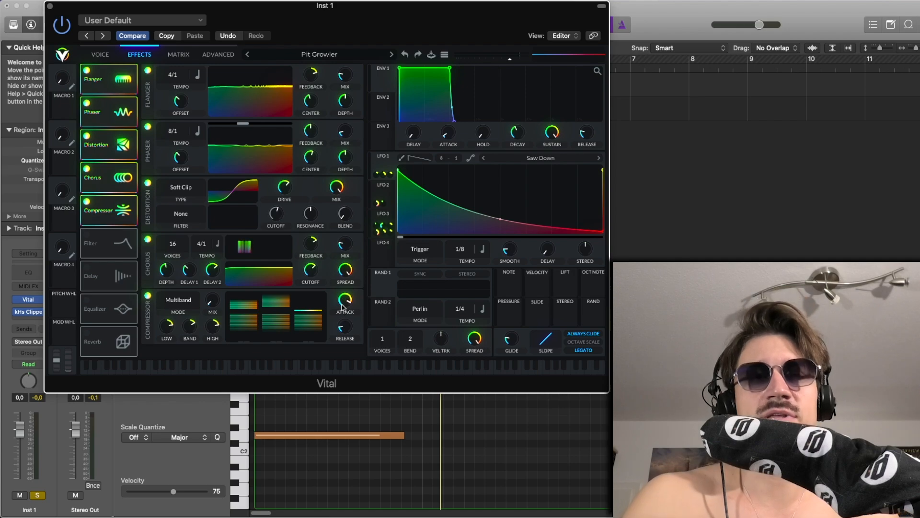
pyautogui.moveTo(343, 306)
pyautogui.moveTo(350, 330)
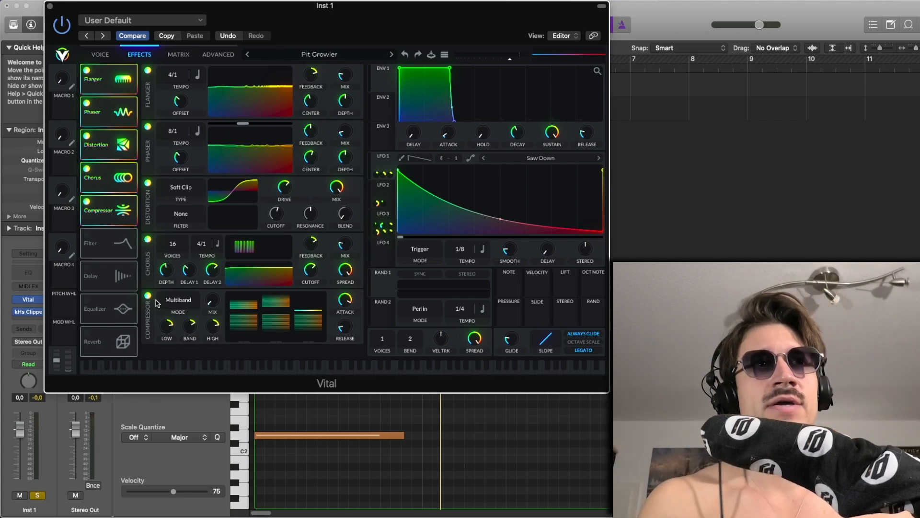
# - Try a Compressor mix of 0.376 on the playing loop, and undo the mix change
pyautogui.moveTo(215, 303); pyautogui.dragTo(215, 275)
pyautogui.press('space')
pyautogui.press('space')
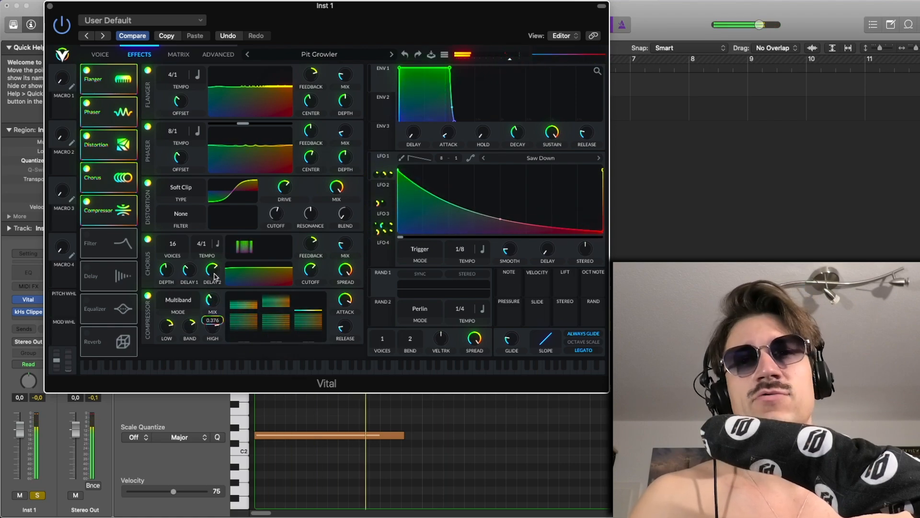
pyautogui.click(405, 56)
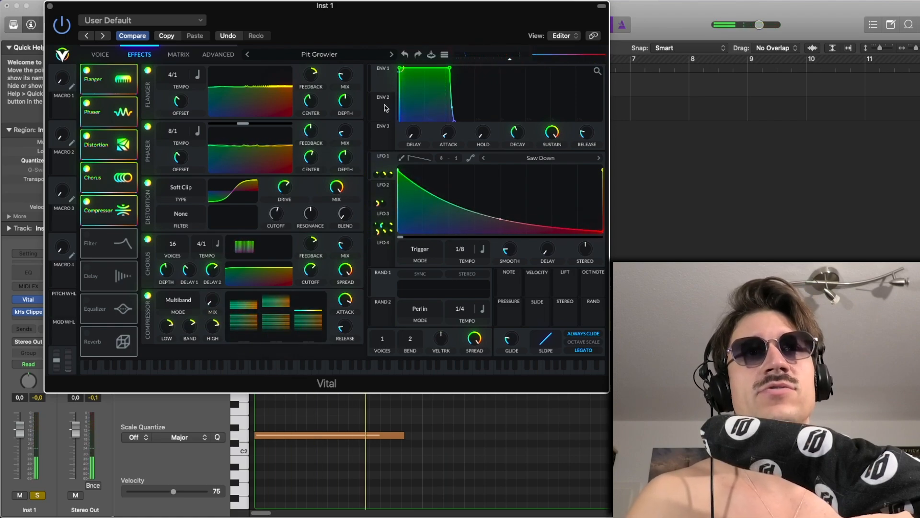
# - Check the Compressor's mix amount and play the loop through it
pyautogui.click(211, 305)
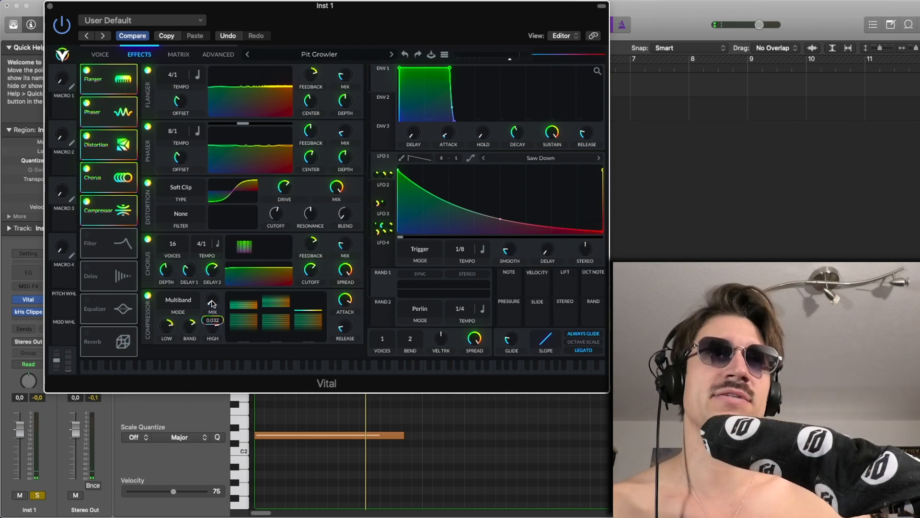
pyautogui.moveTo(213, 320)
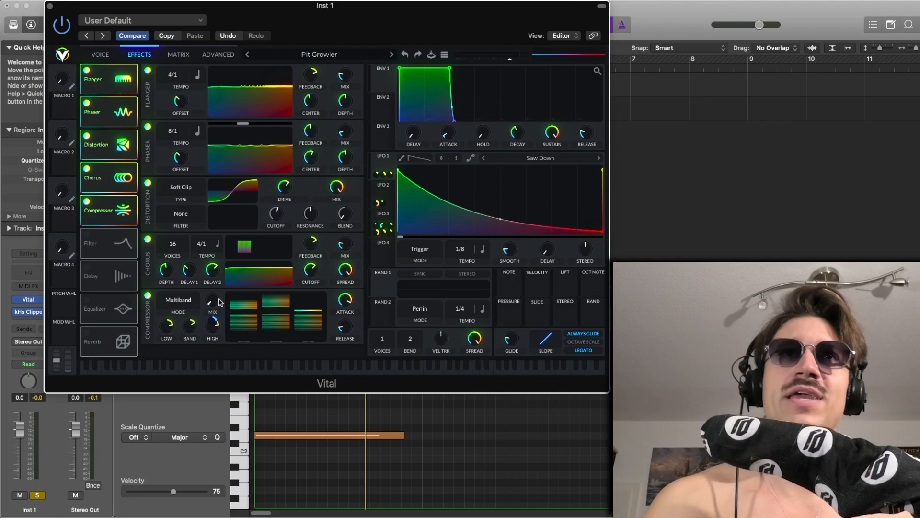
pyautogui.press('space')
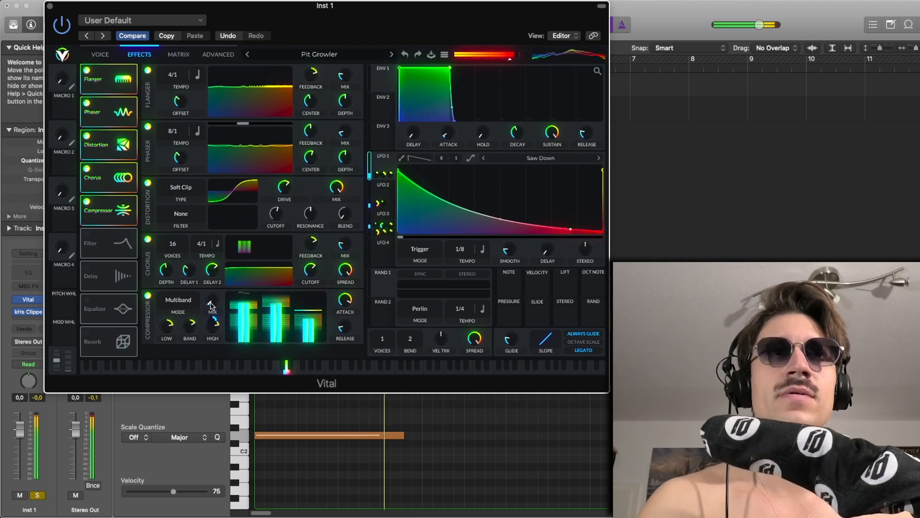
# - Turn on the Phaser: Positive Filter effect, toggle it off and on, and display the LFO 3 Triangle shape modulating its cutoff
pyautogui.click(100, 244)
pyautogui.scroll(-3, 152, 221)
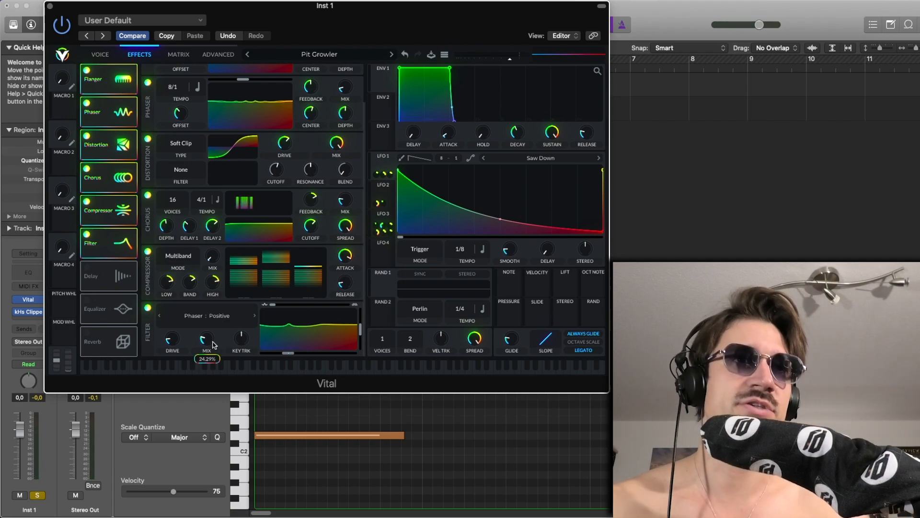
pyautogui.click(147, 307)
pyautogui.click(147, 308)
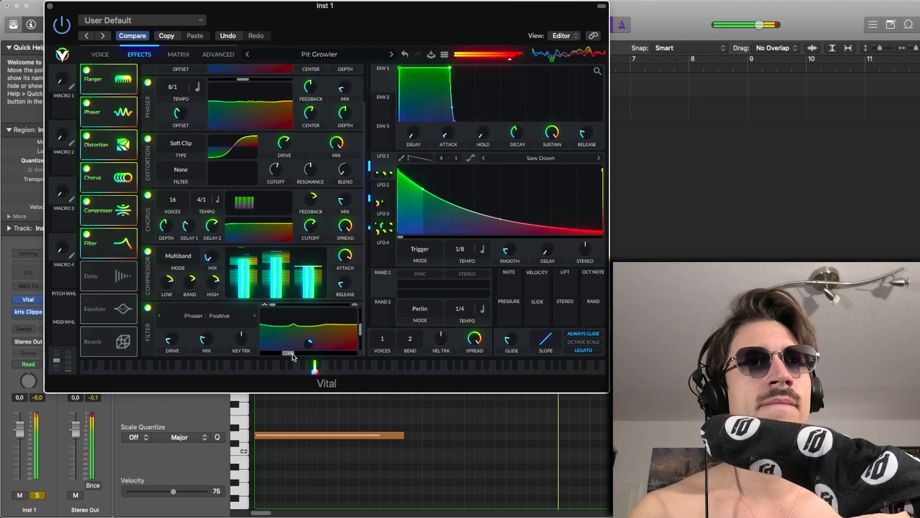
pyautogui.moveTo(292, 356)
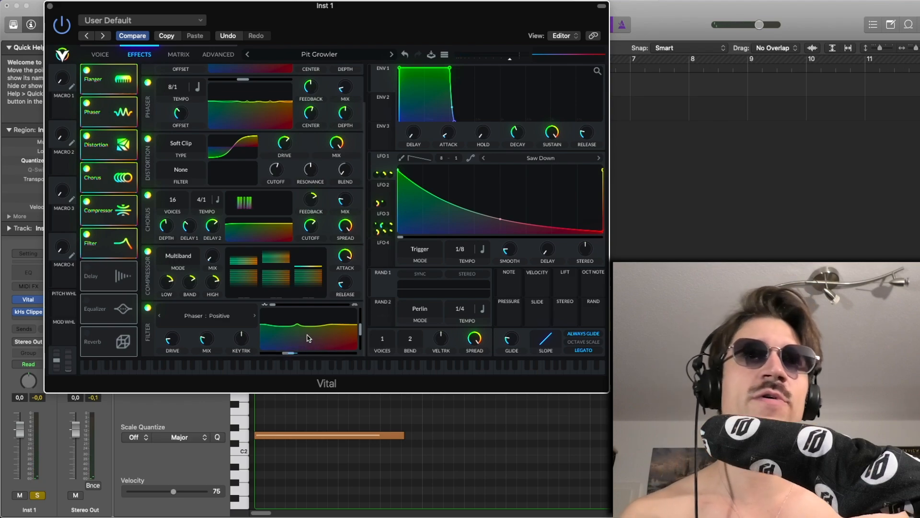
pyautogui.click(389, 221)
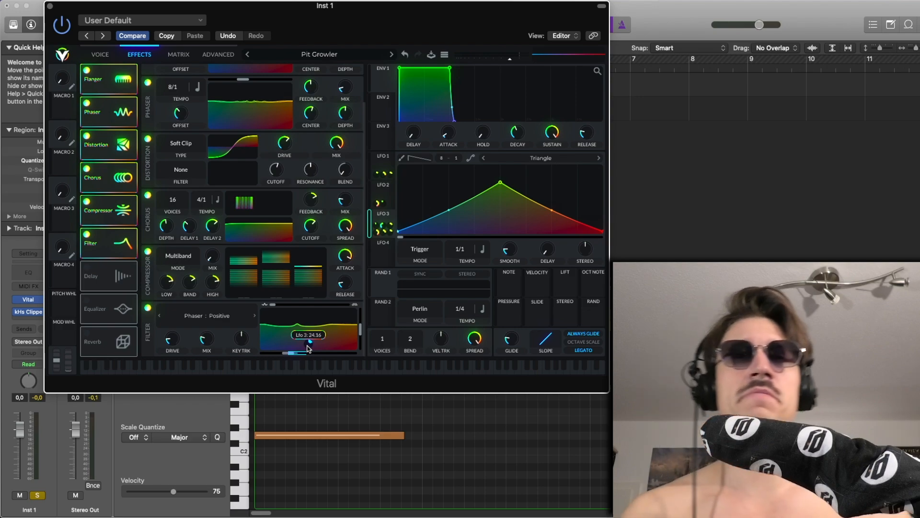
pyautogui.moveTo(196, 346)
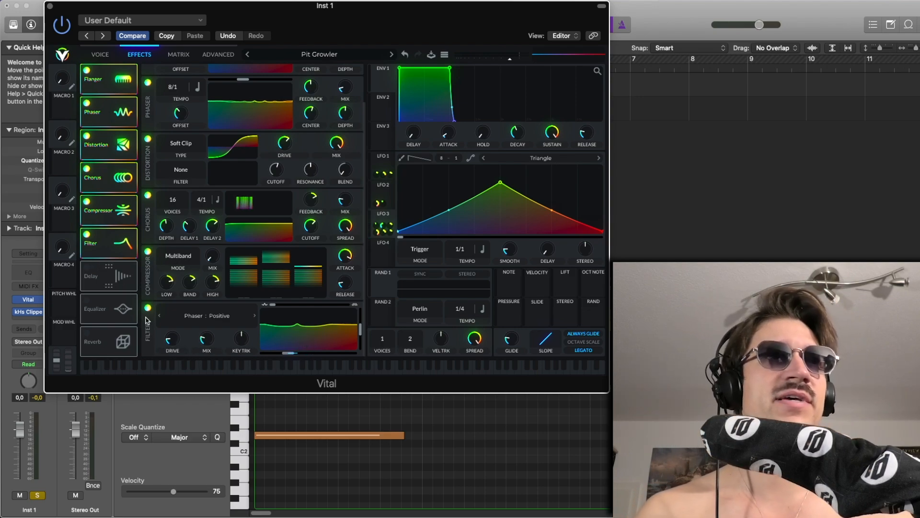
# - Turn on the Mid Ping Pong Delay, try a much higher mix on the playing loop, and undo the mix change
pyautogui.click(86, 267)
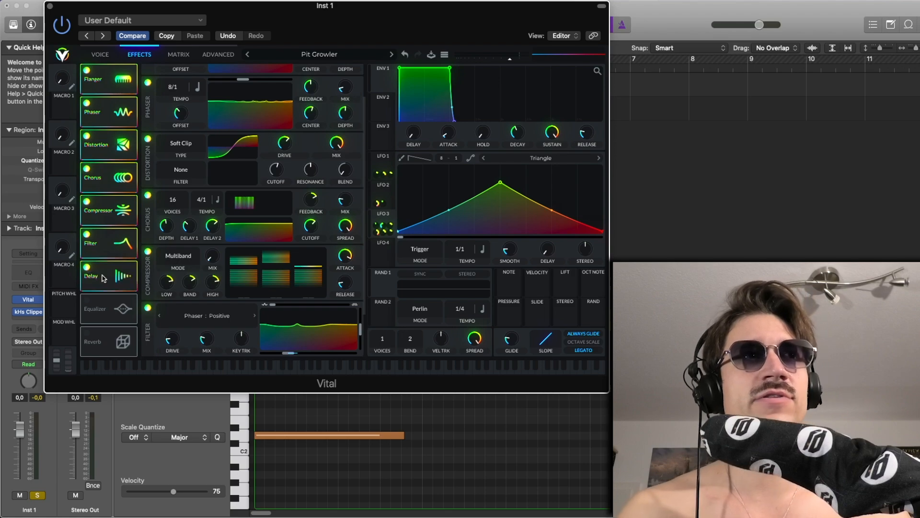
pyautogui.scroll(-3, 158, 327)
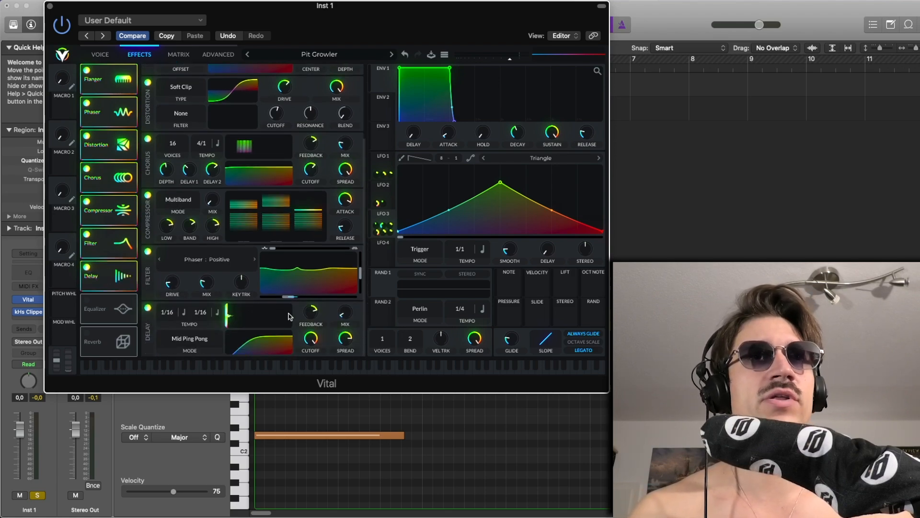
pyautogui.moveTo(354, 319); pyautogui.dragTo(352, 237)
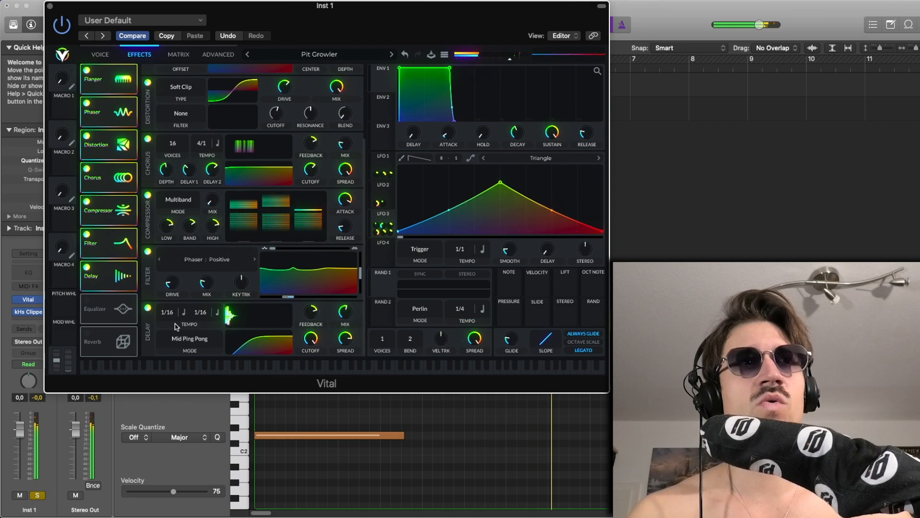
pyautogui.click(405, 56)
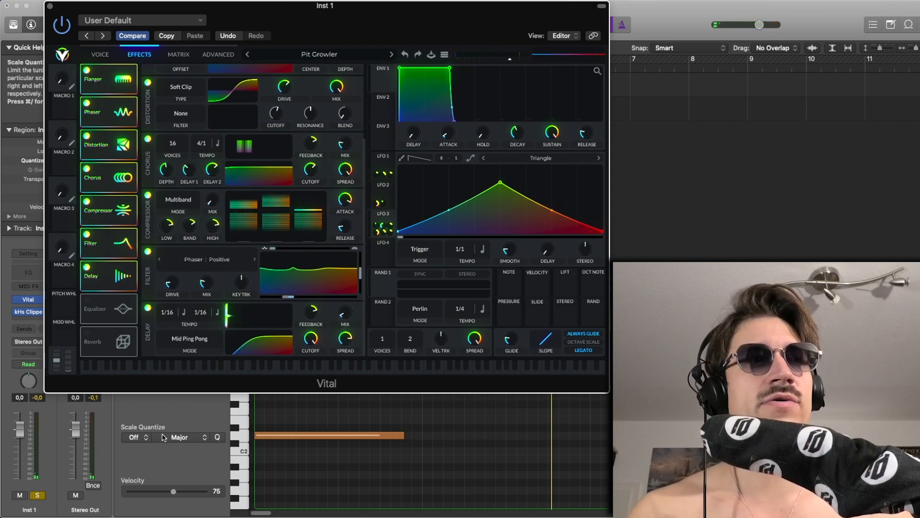
# - Unsolo the Inst 1 track, play the loop with the drums while trying a higher Delay mix, and undo that change
pyautogui.click(38, 495)
pyautogui.press('space')
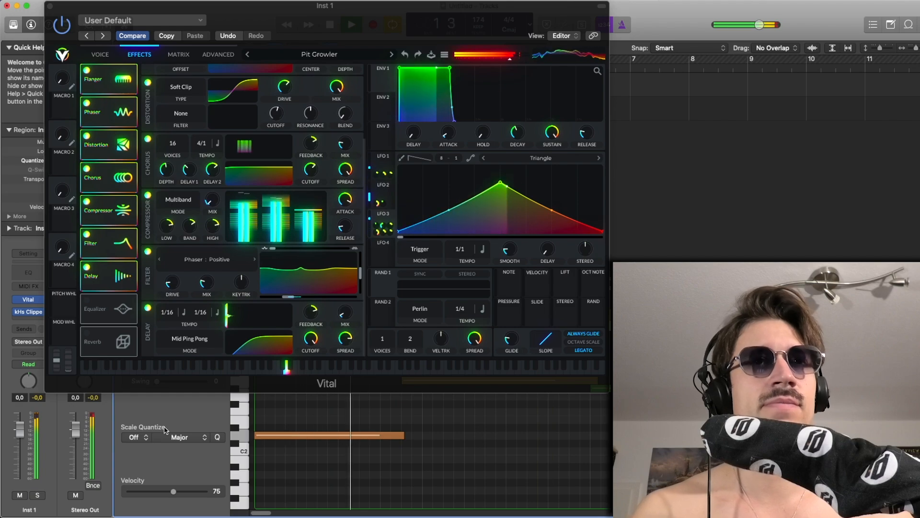
pyautogui.moveTo(345, 313)
pyautogui.mouseDown()
pyautogui.moveTo(353, 279)
pyautogui.moveTo(349, 312)
pyautogui.mouseUp()
pyautogui.click(405, 54)
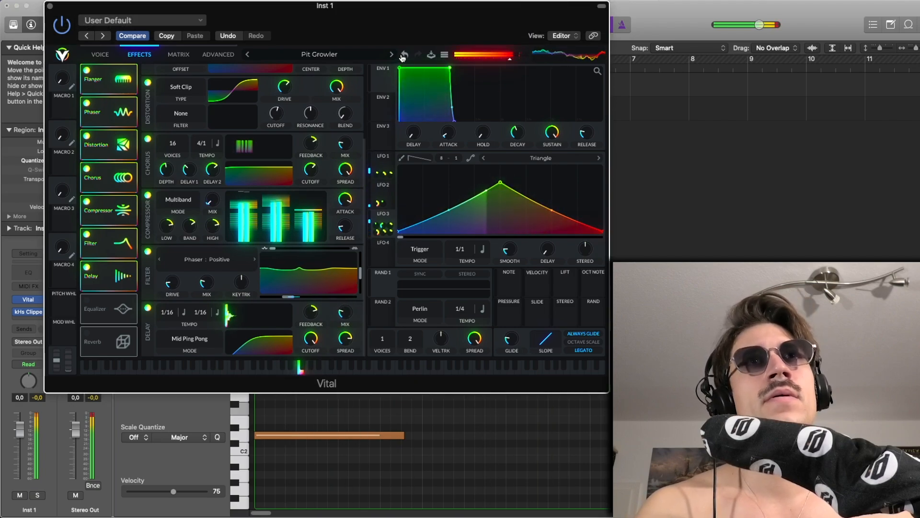
pyautogui.moveTo(349, 320)
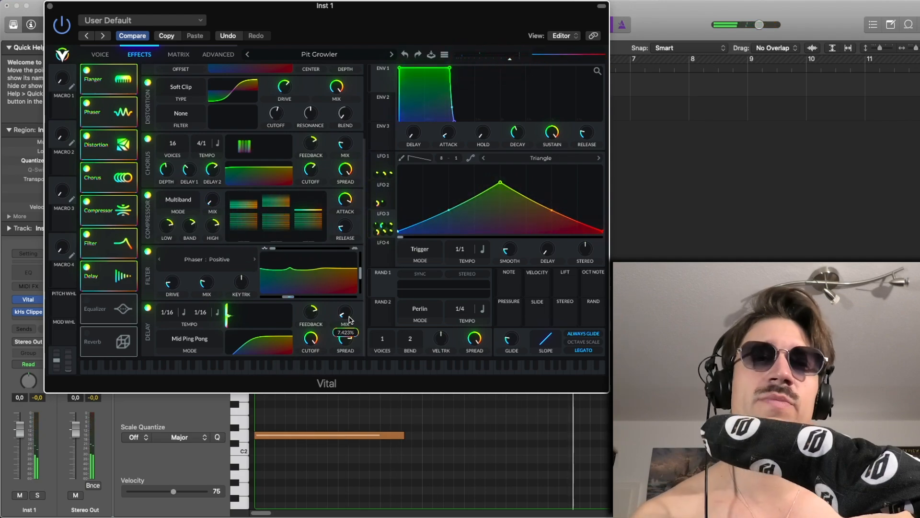
# - Turn on the Equalizer, select its High band, and play the loop with LFO 1's Saw Down shape displayed
pyautogui.click(87, 301)
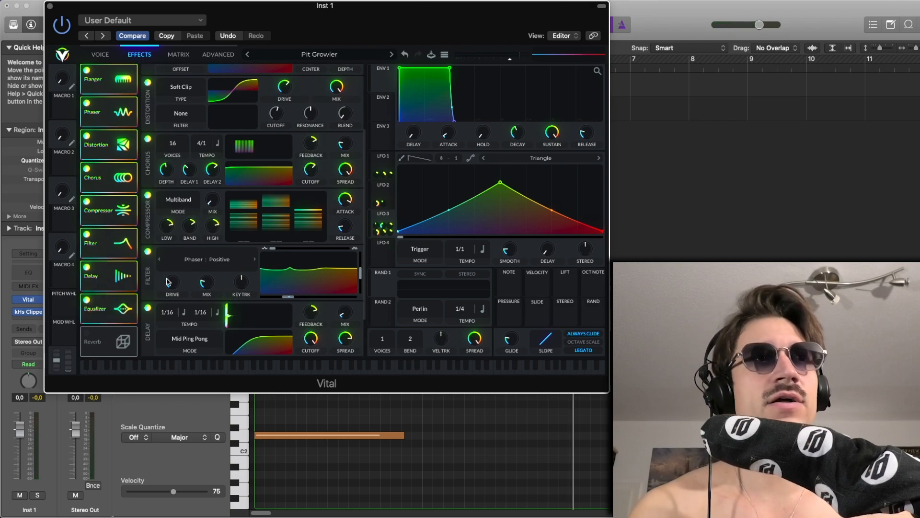
pyautogui.scroll(-3, 160, 280)
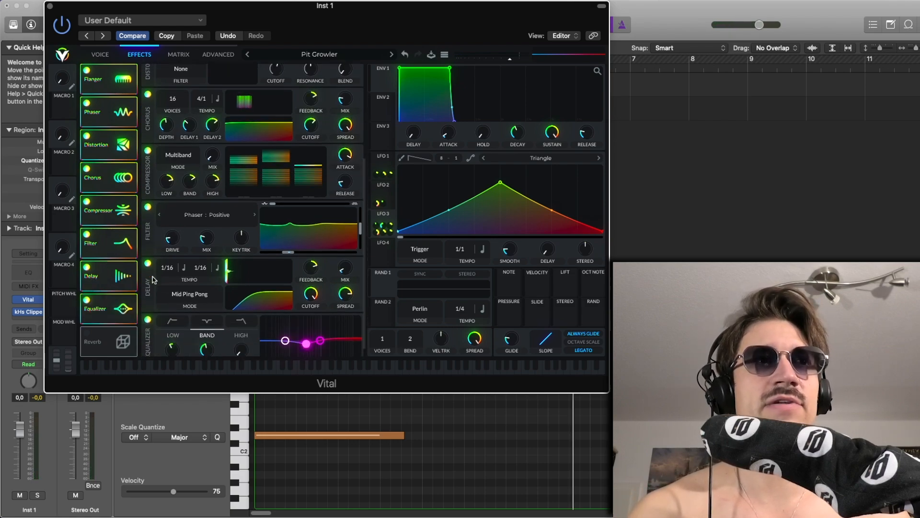
pyautogui.scroll(-1, 152, 280)
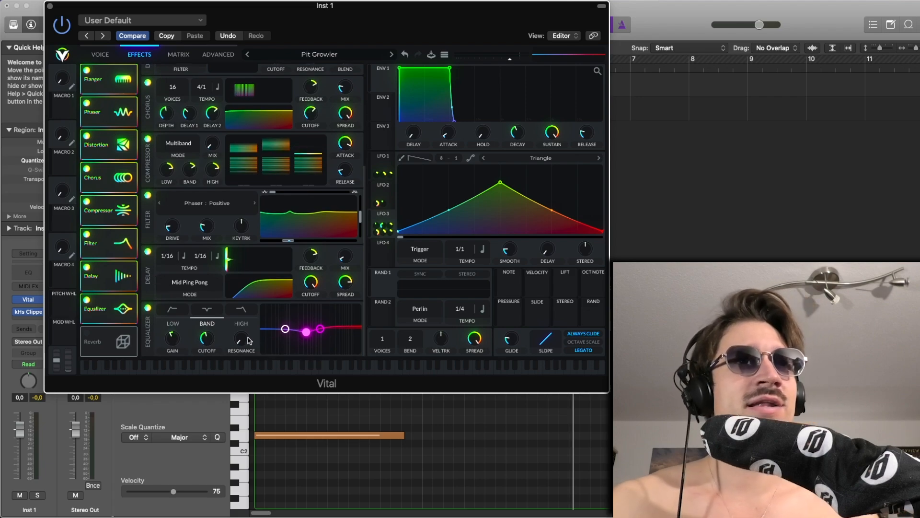
pyautogui.click(240, 324)
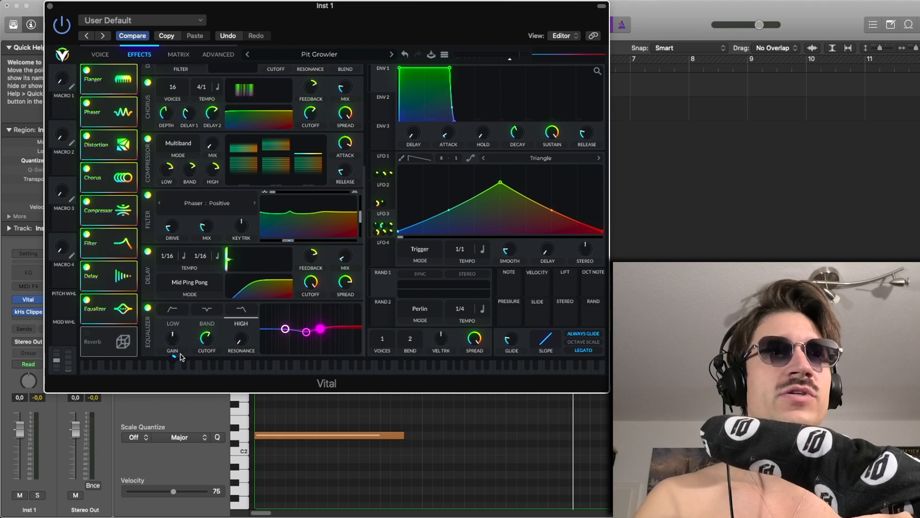
pyautogui.click(386, 160)
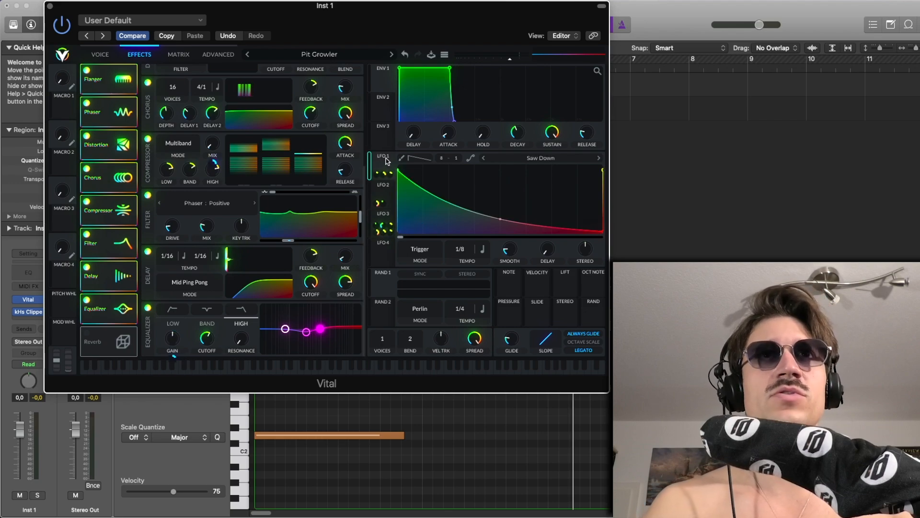
pyautogui.press('space')
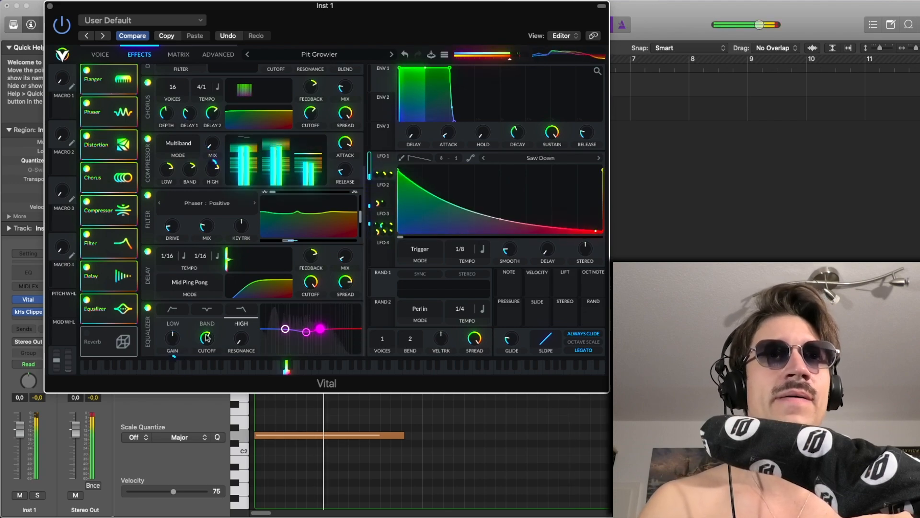
# - Try a stronger LFO 1 modulation on the Equalizer's High band gain, undo it, and stop playback
pyautogui.moveTo(174, 359); pyautogui.dragTo(174, 315)
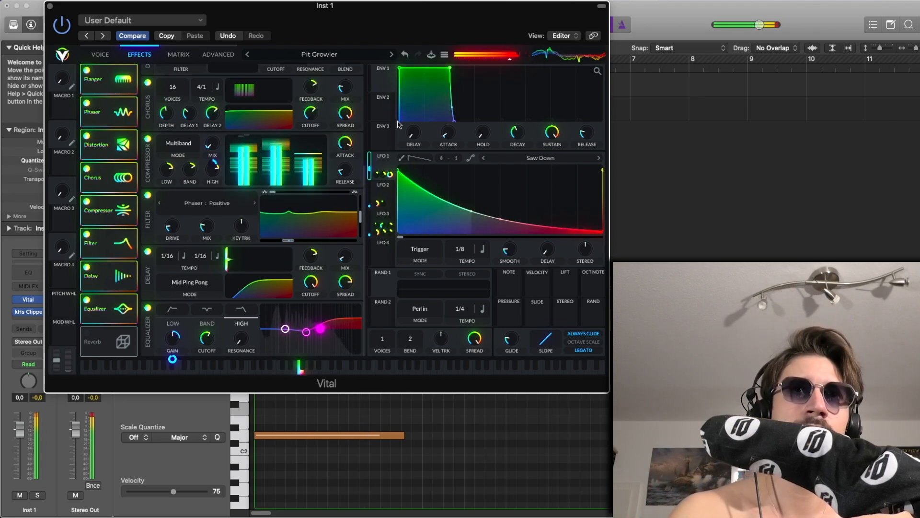
pyautogui.click(405, 56)
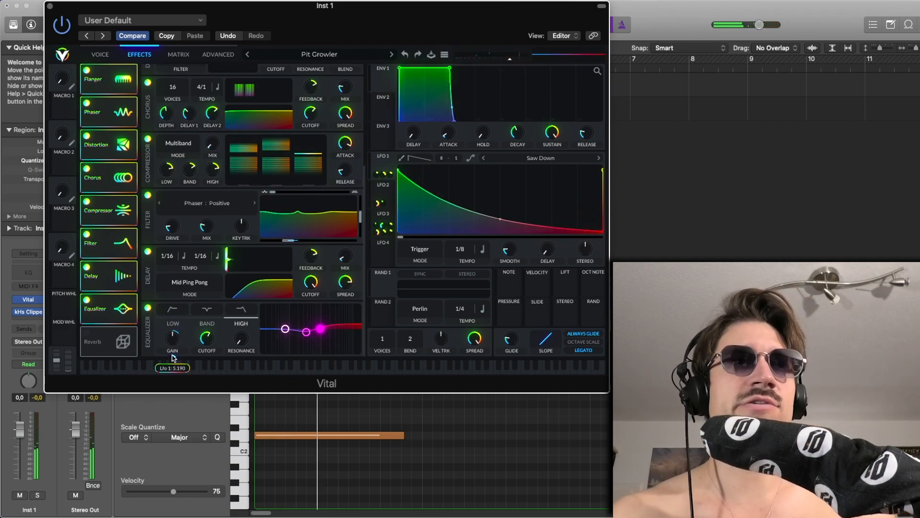
pyautogui.press('space')
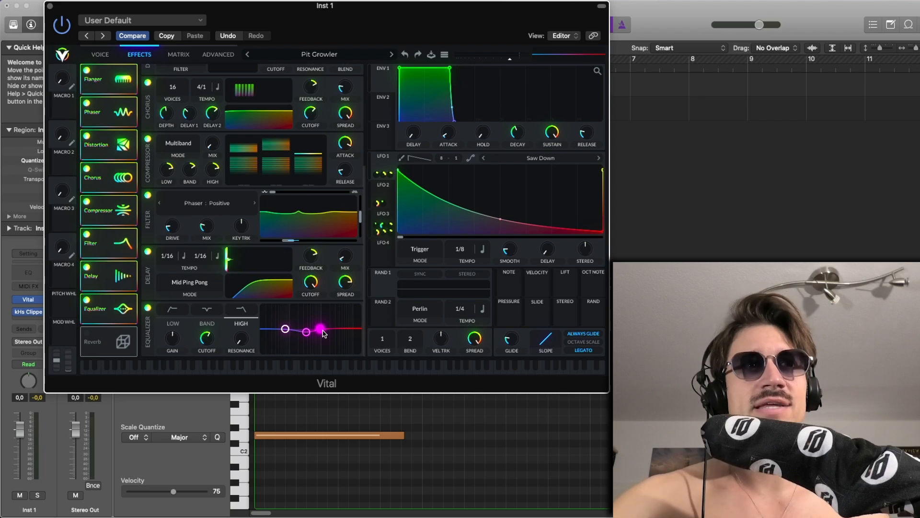
# - Turn on the Reverb and check its mix setting
pyautogui.click(86, 332)
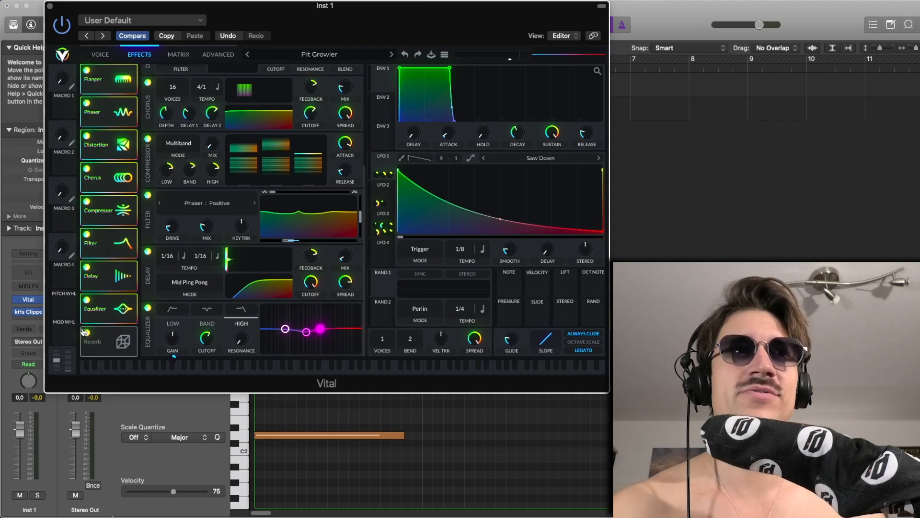
pyautogui.scroll(-3, 214, 335)
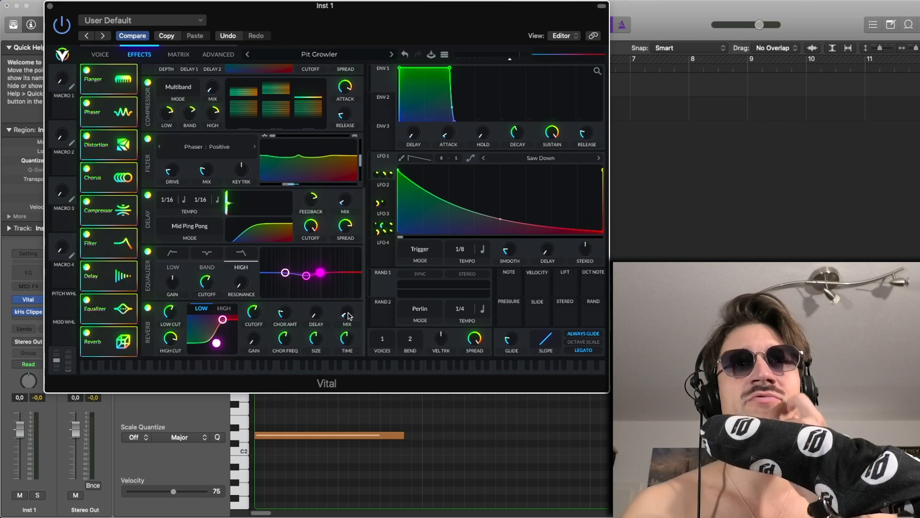
pyautogui.moveTo(349, 316)
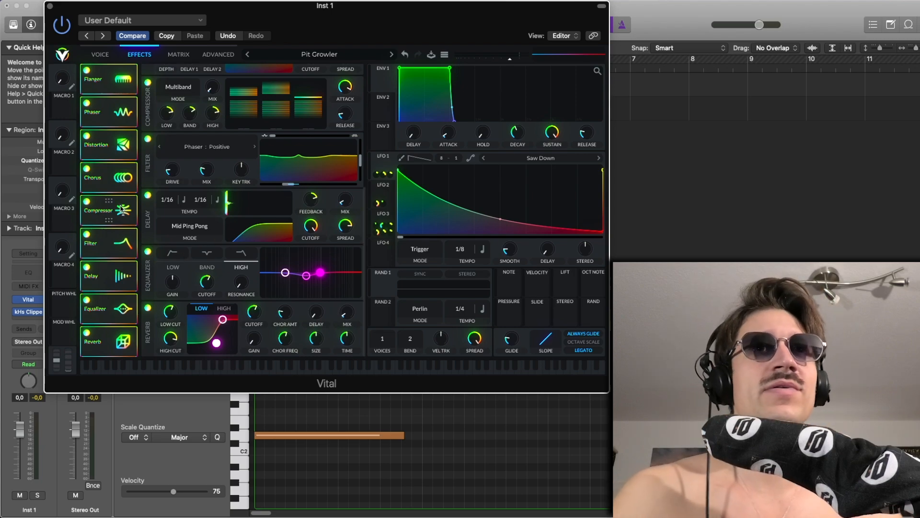
# - Close the Vital window, play the Inst 1 bass together with the drum track, and stop playback
pyautogui.click(50, 6)
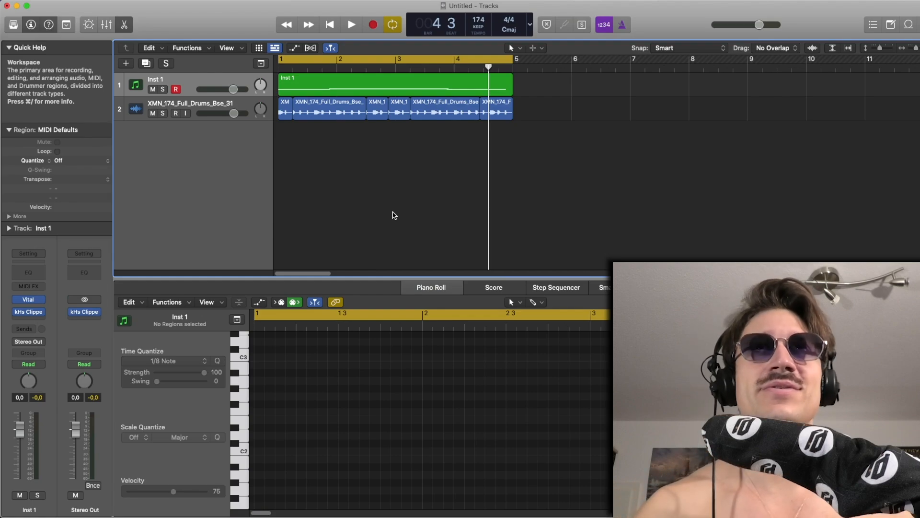
pyautogui.press('space')
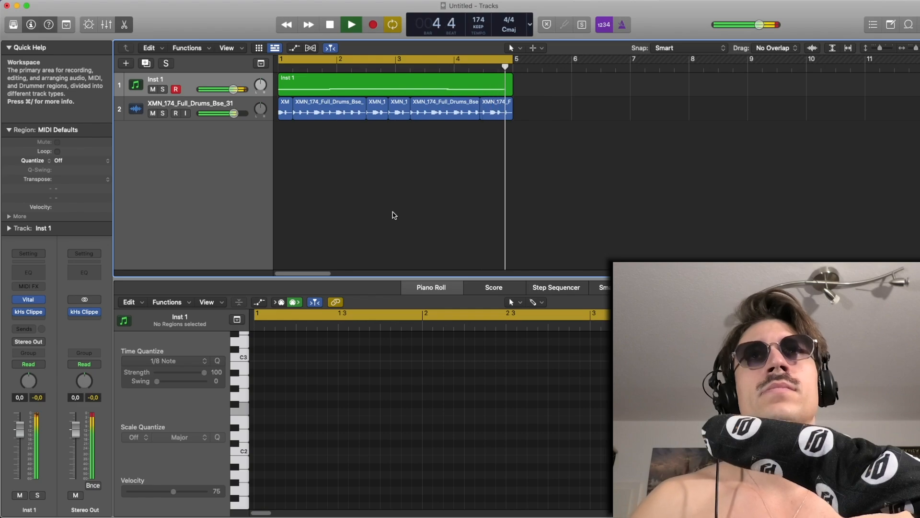
pyautogui.press('space')
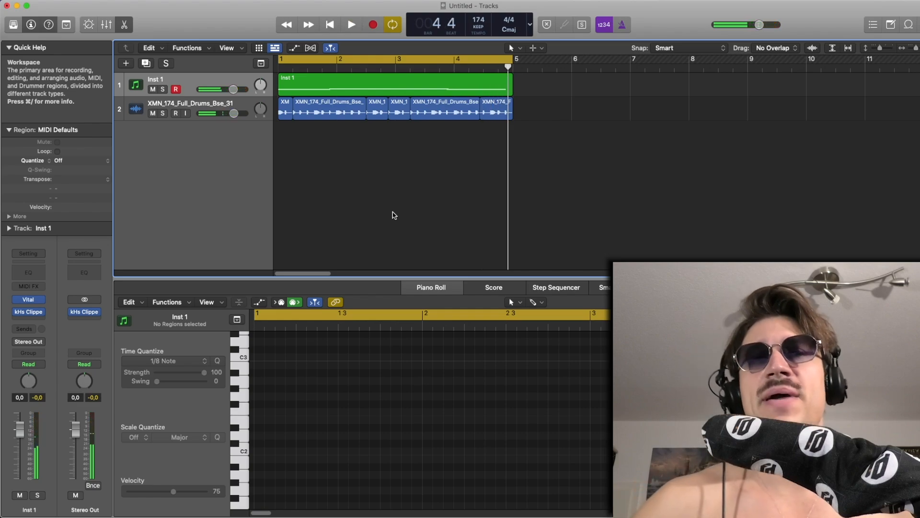